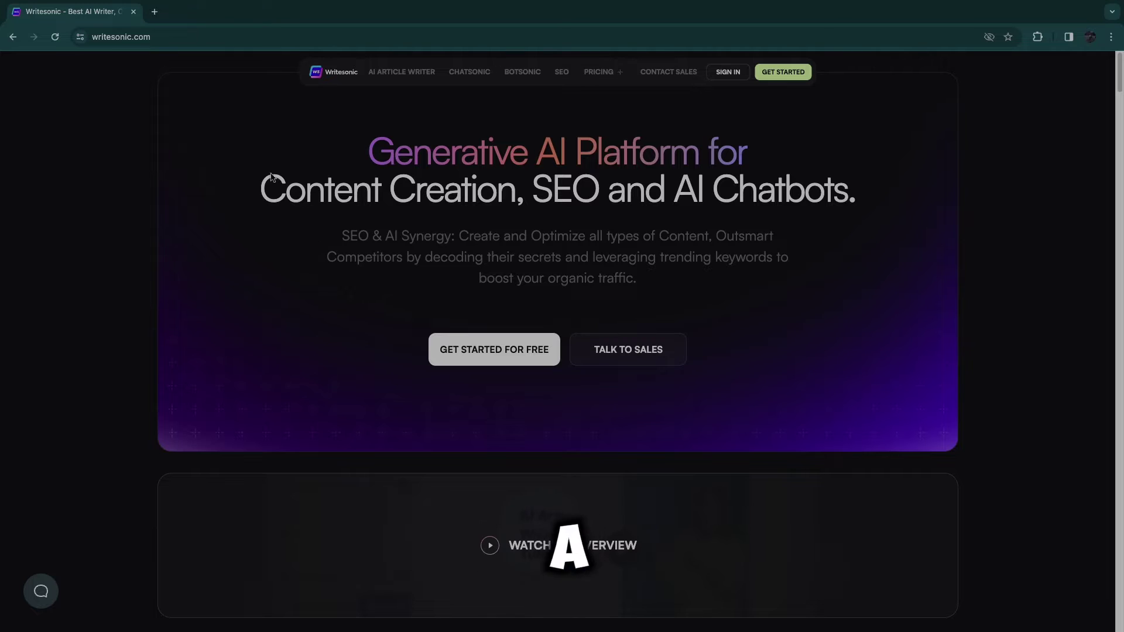
Review the home page hero heading, then the AI Article Writer's 'Write Factually Accurate Articles' headline.
mouse_move(367, 149)
mouse_down()
mouse_move(362, 175)
mouse_move(497, 195)
mouse_move(853, 218)
mouse_up()
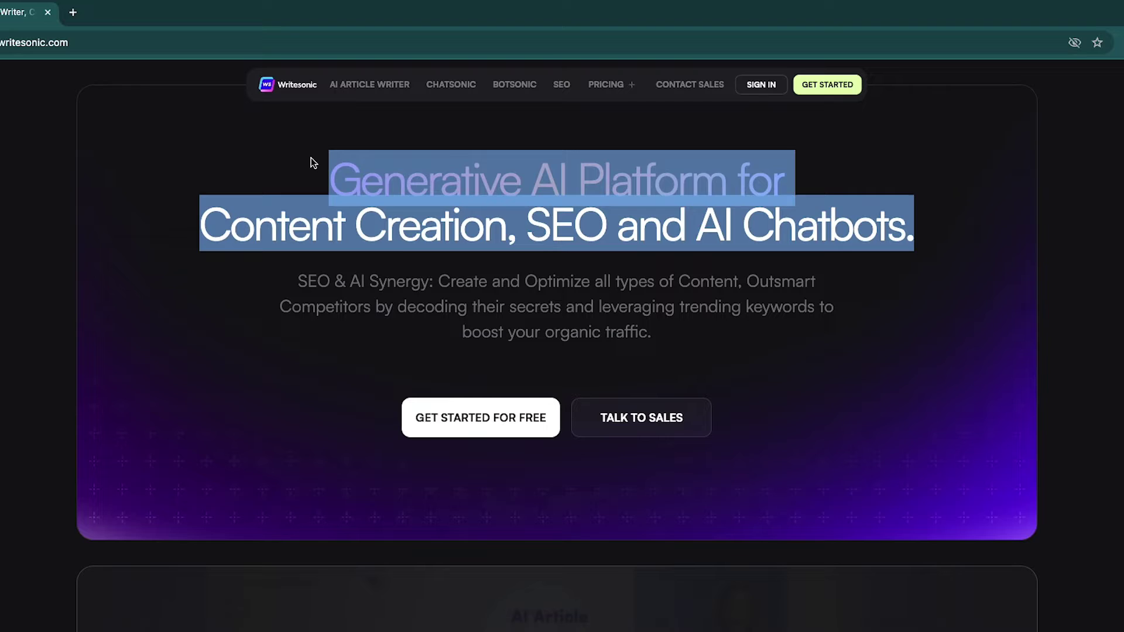
click(389, 293)
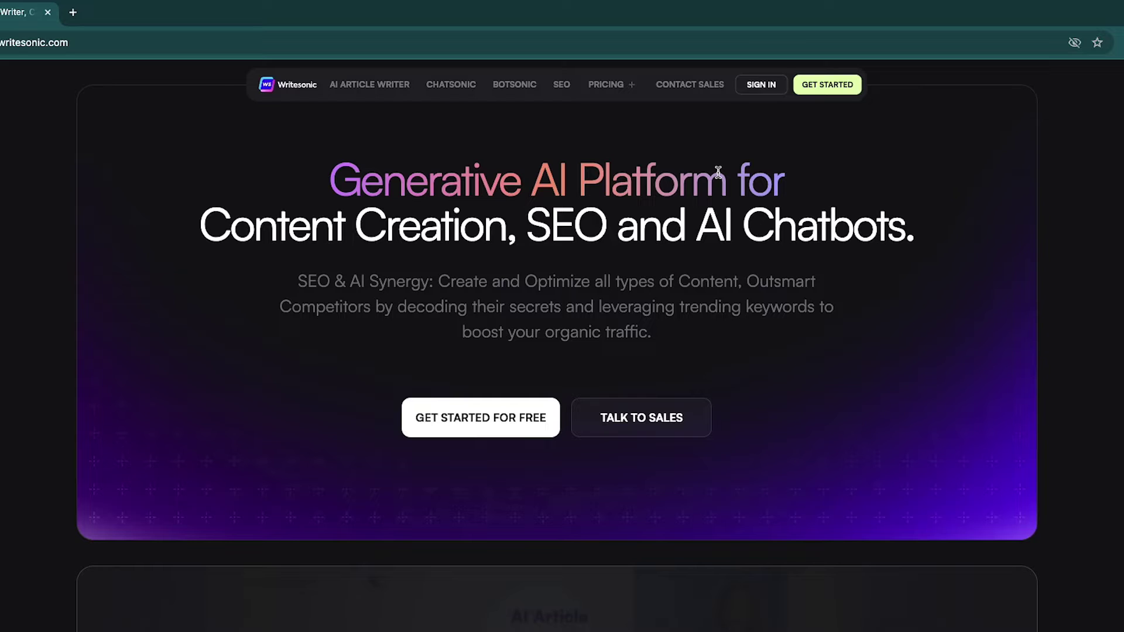
click(390, 90)
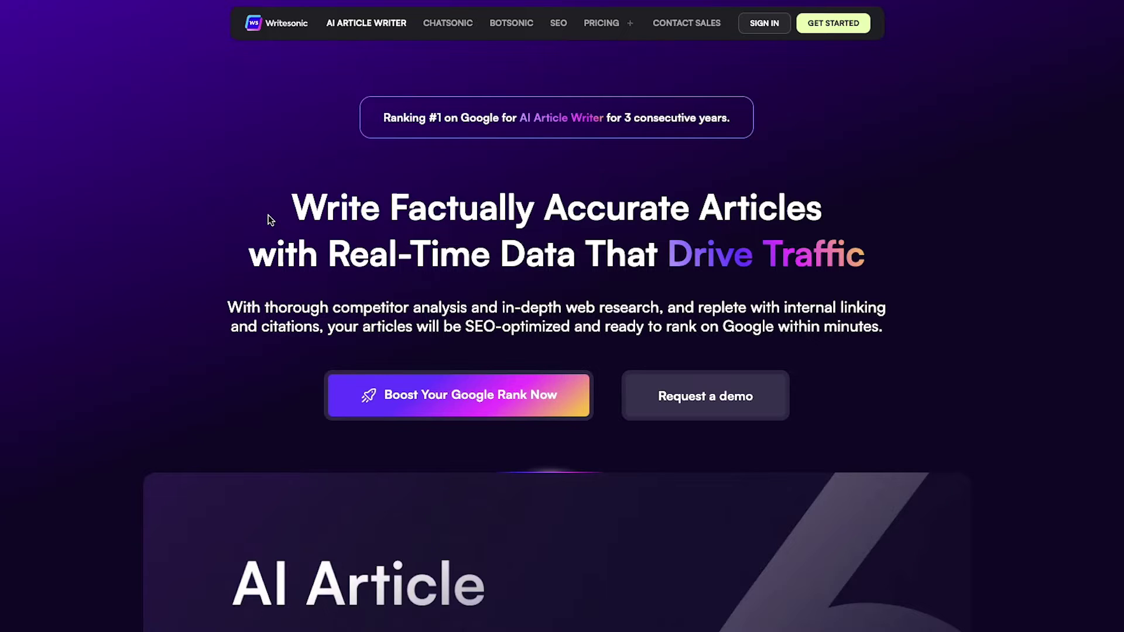
mouse_move(270, 220)
mouse_down()
mouse_move(615, 208)
mouse_move(320, 255)
mouse_move(845, 255)
mouse_up()
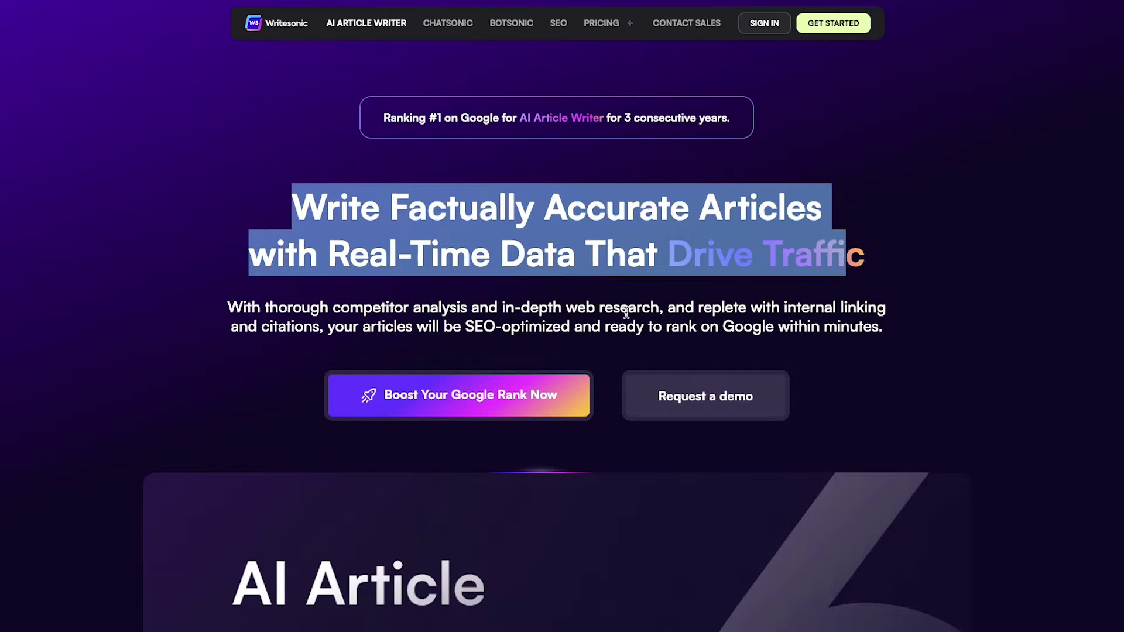
scroll(357, 446, down, 1)
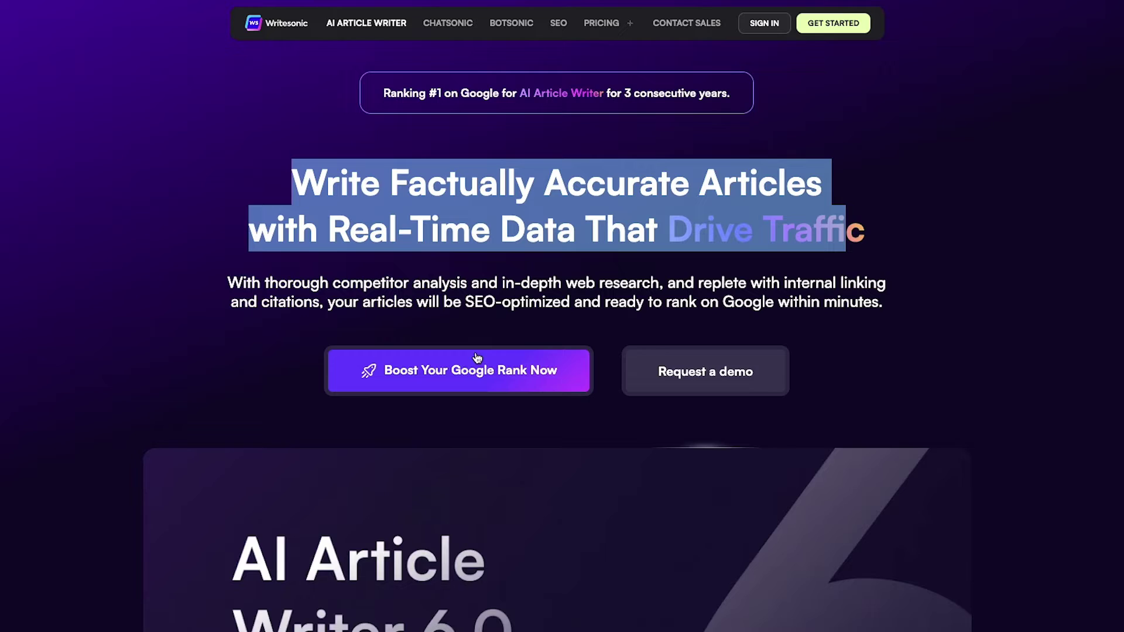
scroll(451, 377, up, 1)
Open the Chatsonic landing page and look over its headline.
click(444, 28)
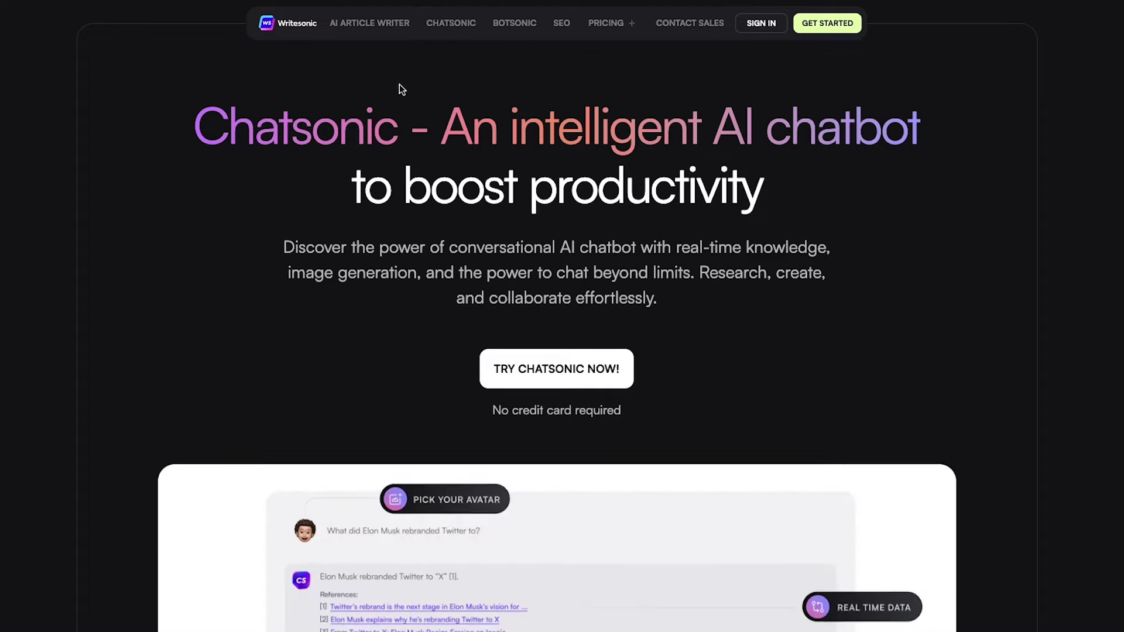
drag(436, 150, 794, 210)
click(146, 311)
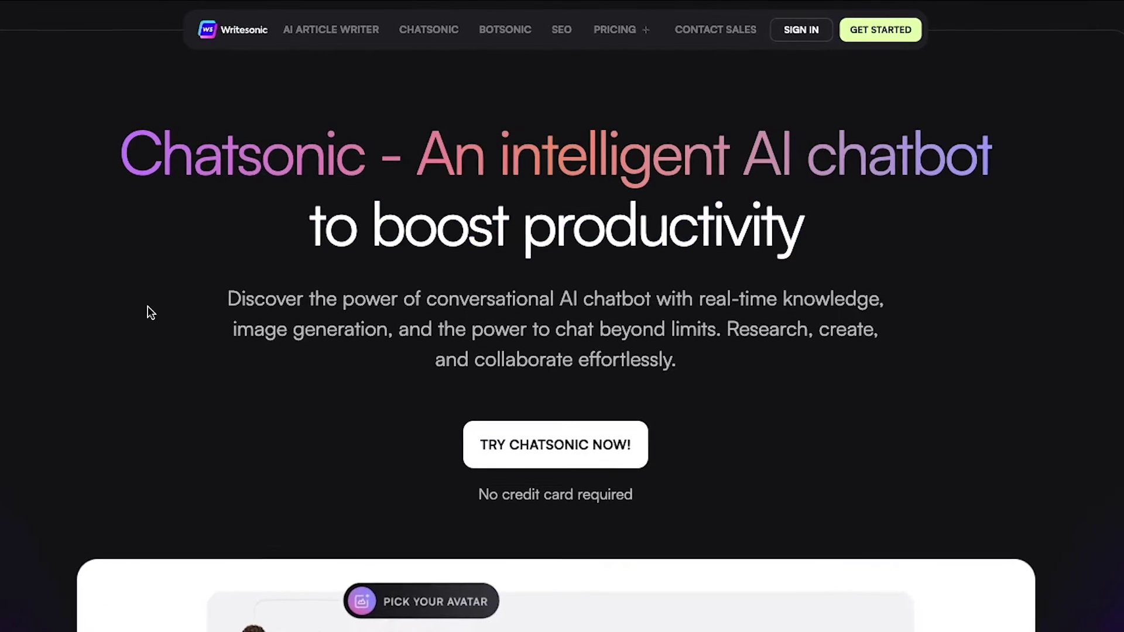
scroll(472, 456, down, 5)
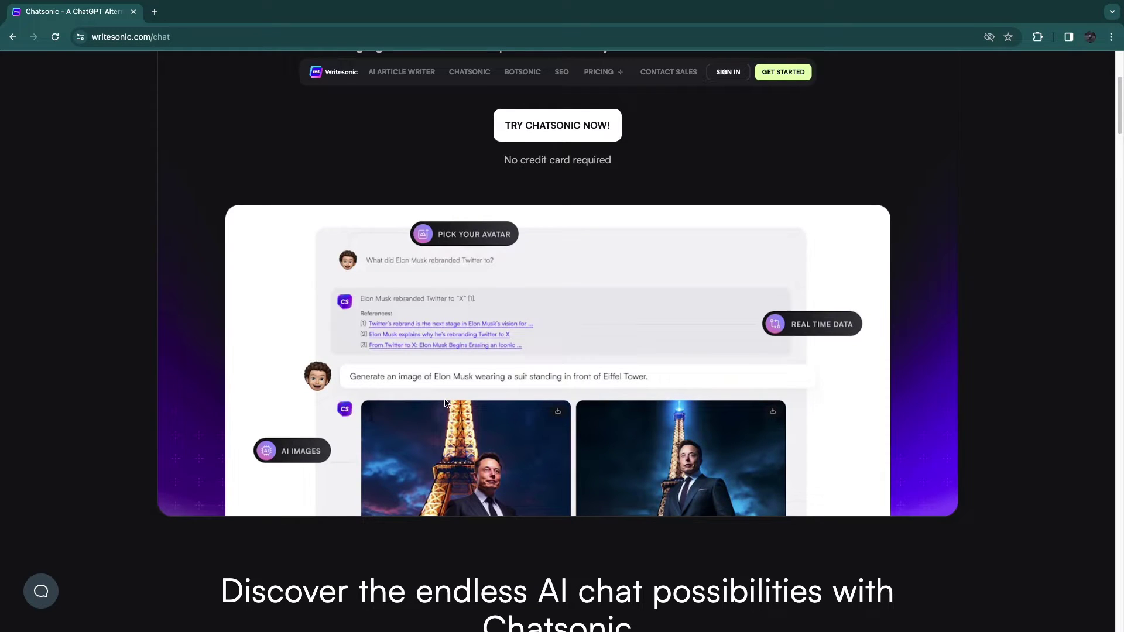
scroll(587, 409, down, 1)
scroll(587, 409, down, 1)
scroll(615, 439, down, 1)
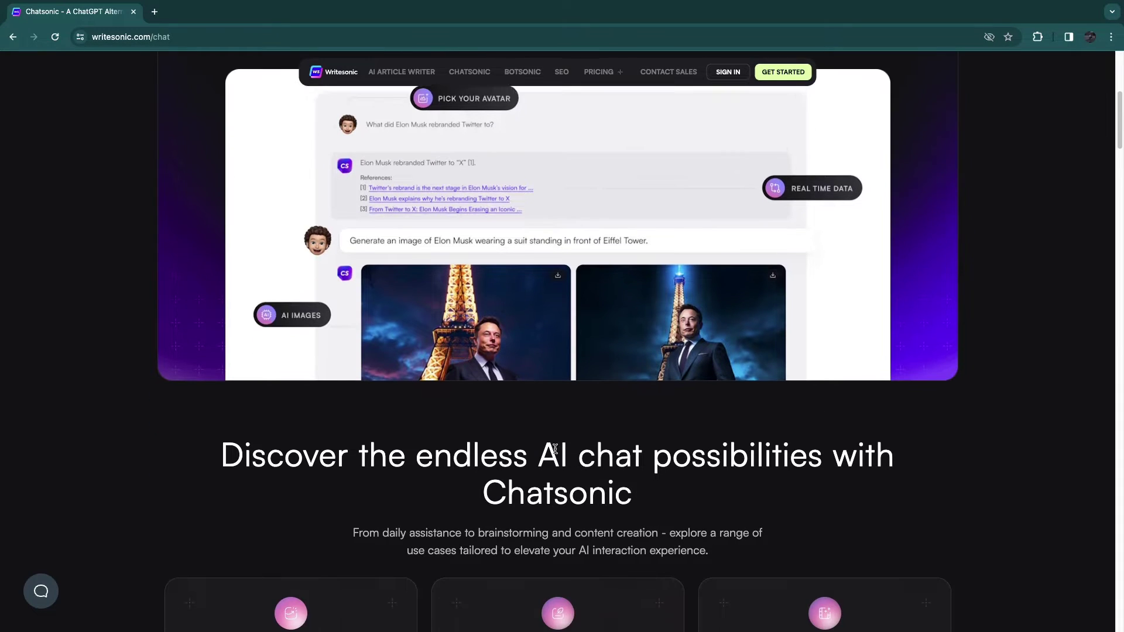
scroll(670, 481, down, 2)
scroll(670, 481, down, 2)
scroll(553, 449, down, 1)
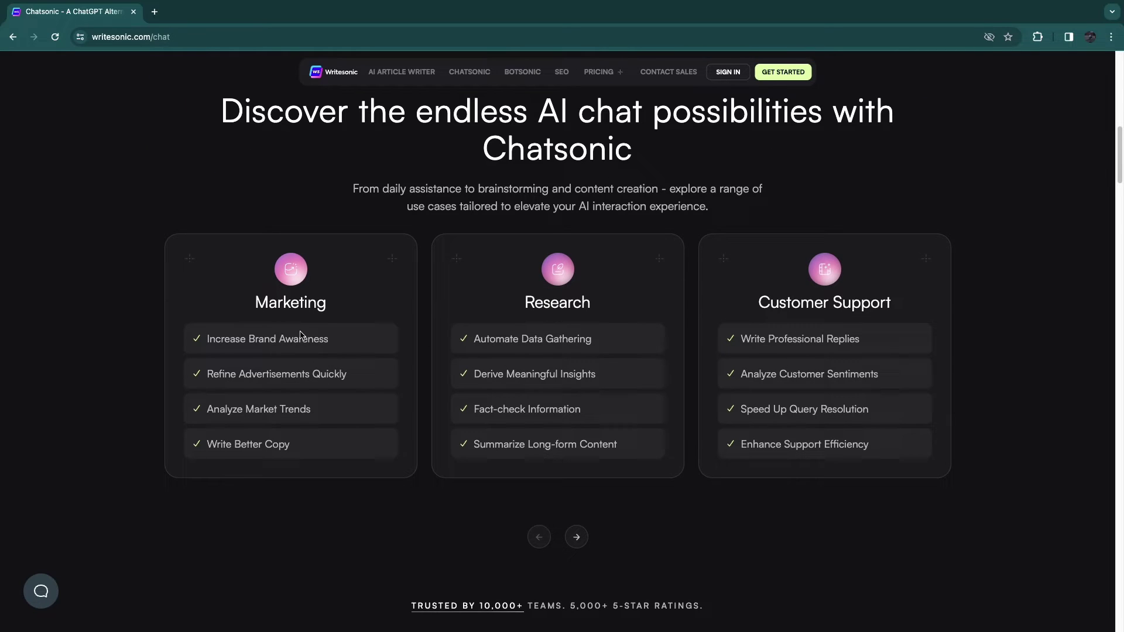
scroll(514, 322, down, 1)
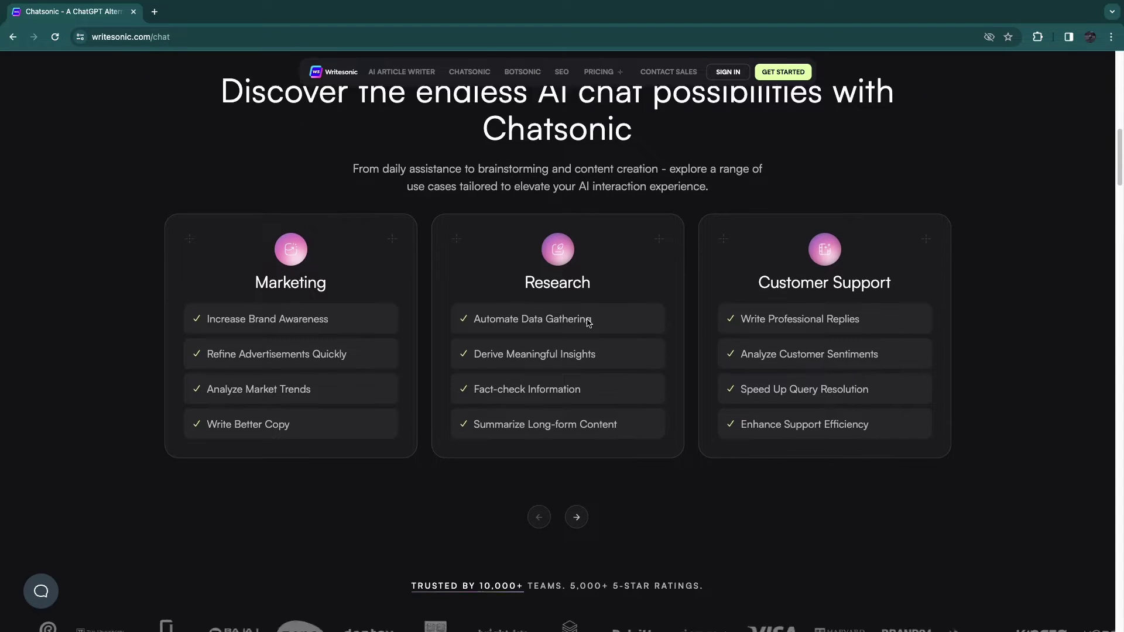
scroll(571, 331, down, 2)
scroll(547, 293, up, 10)
Review the Botsonic 'Custom ChatGPT-powered AI Chatbots' heading, then go to the SEO checker page.
click(527, 74)
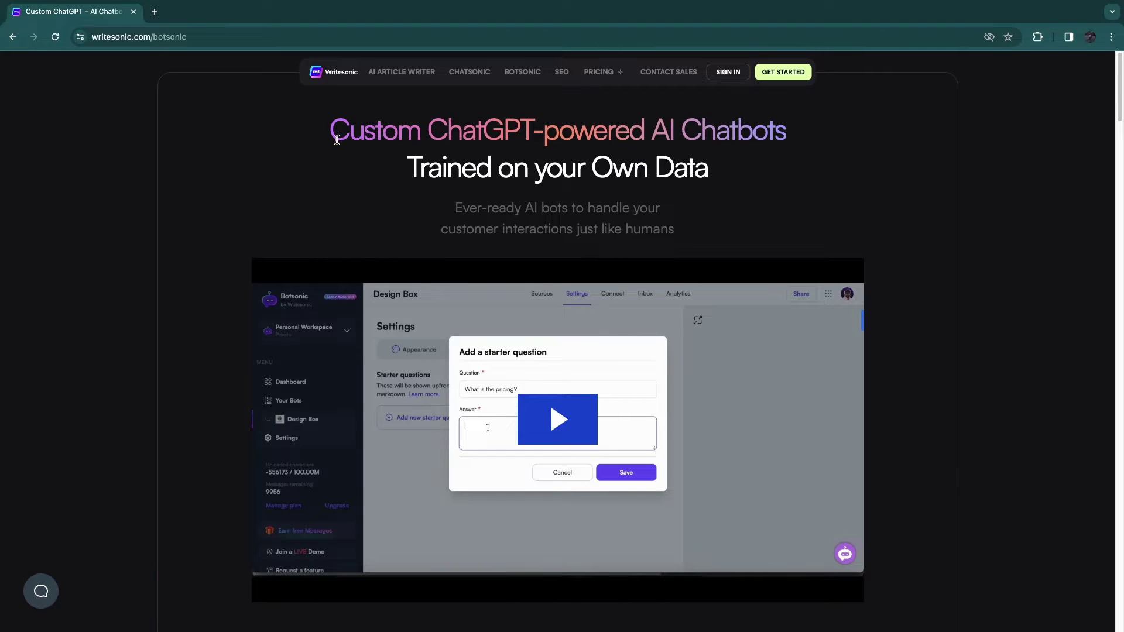
mouse_move(336, 139)
mouse_down()
mouse_move(760, 119)
mouse_move(711, 171)
mouse_up()
click(344, 191)
scroll(525, 376, down, 1)
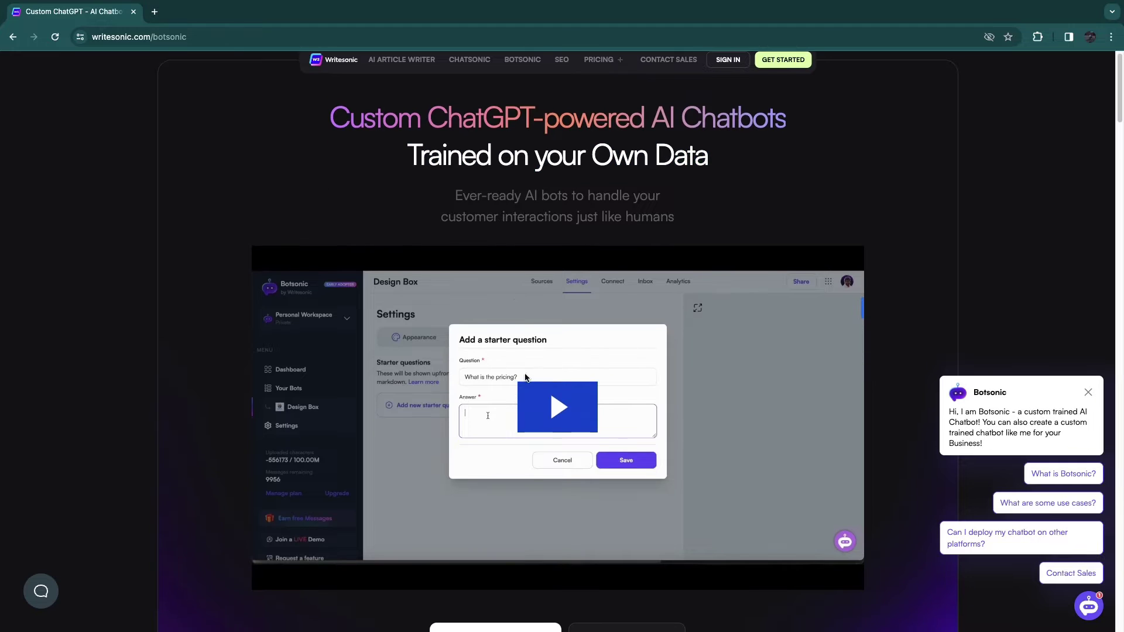
scroll(580, 290, up, 1)
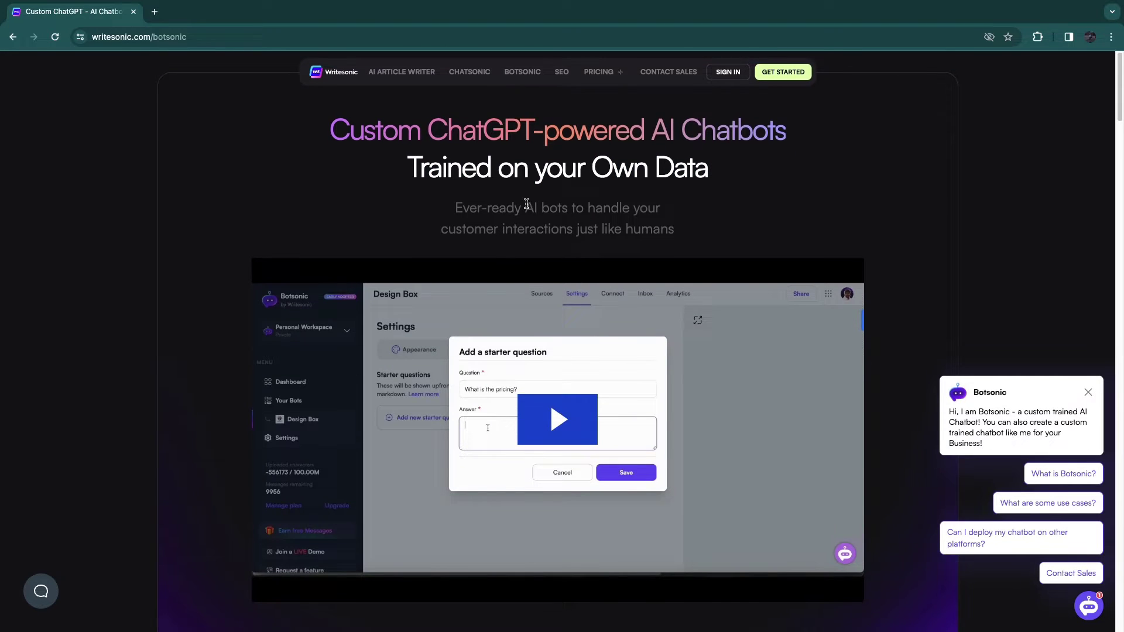
click(557, 77)
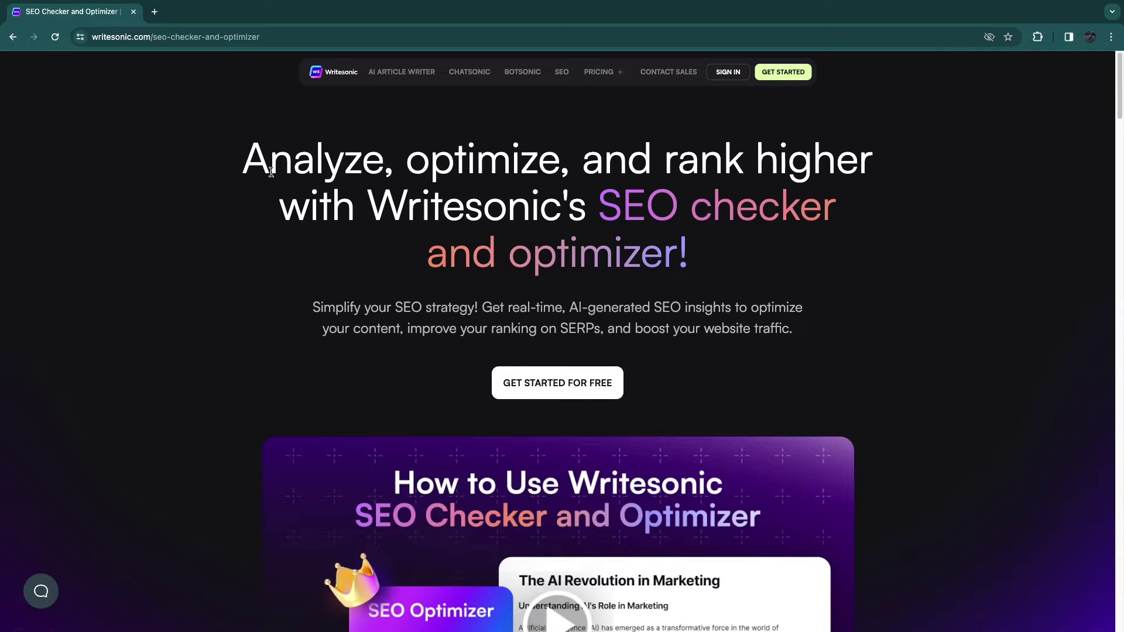
Read the SEO checker page heading, then show the Pricing menu's product choices.
mouse_move(268, 169)
mouse_down()
mouse_move(483, 170)
mouse_move(545, 211)
mouse_up()
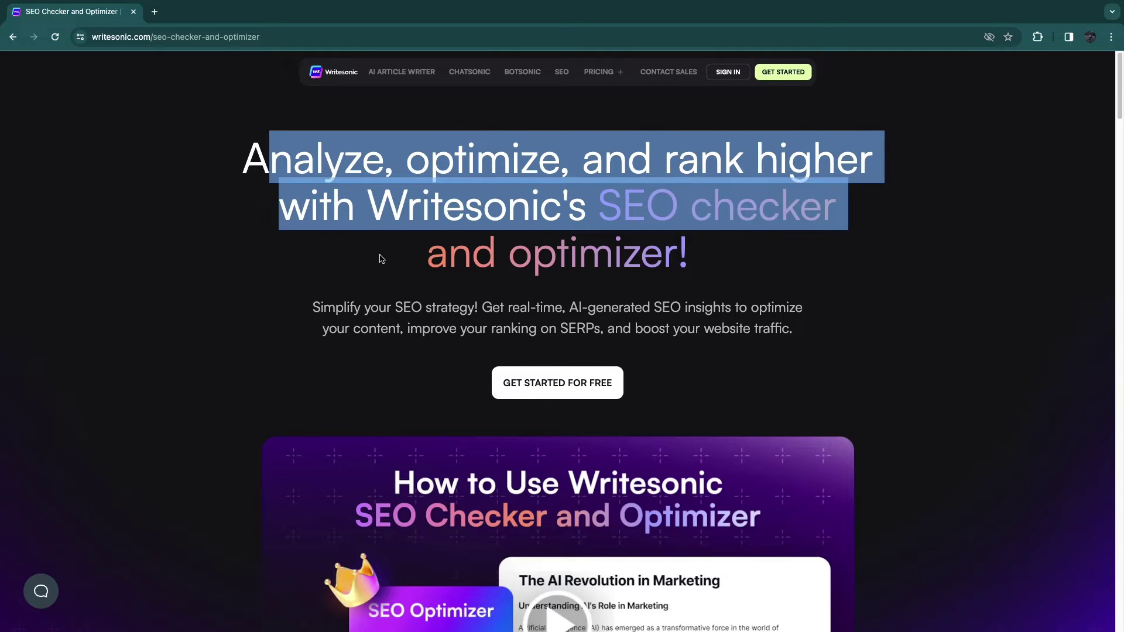
drag(544, 211, 196, 253)
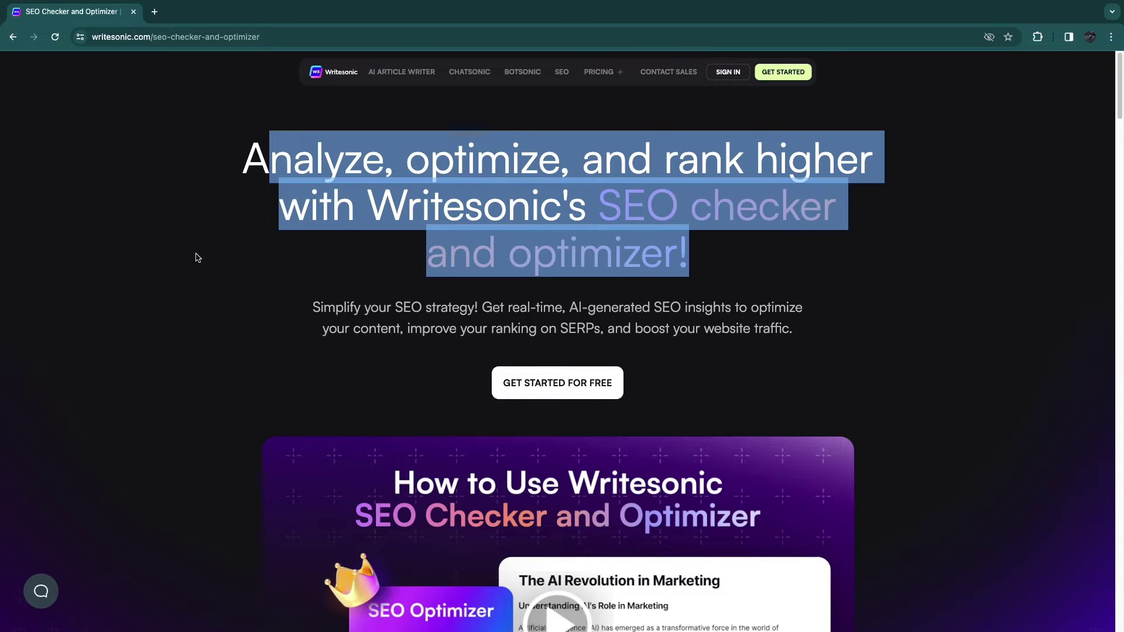
click(164, 315)
scroll(164, 314, down, 2)
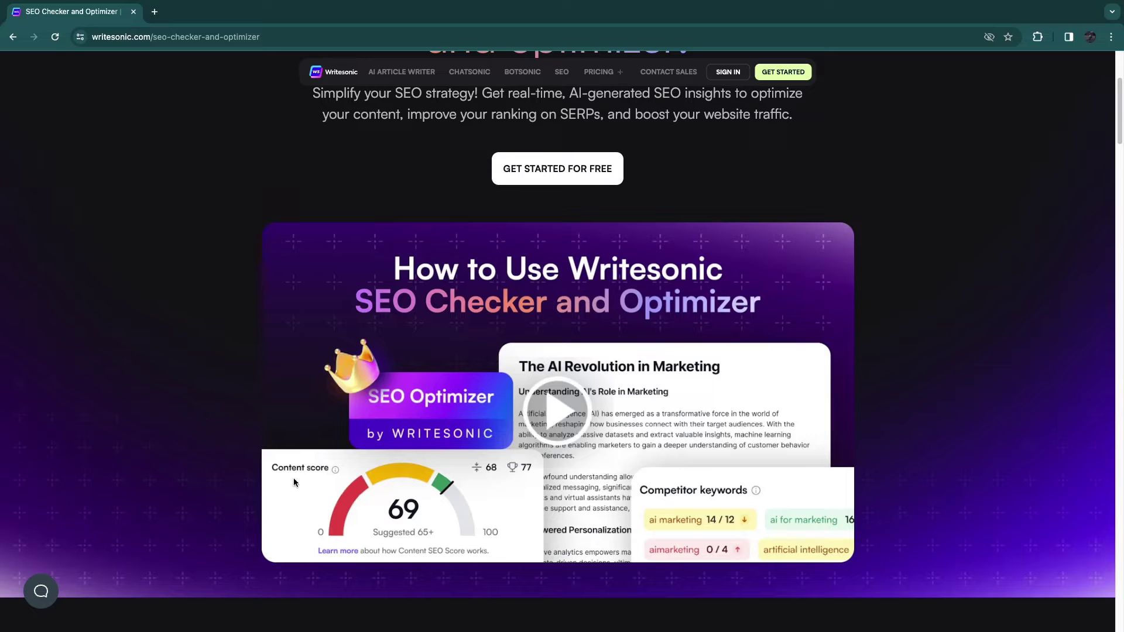
scroll(216, 463, up, 2)
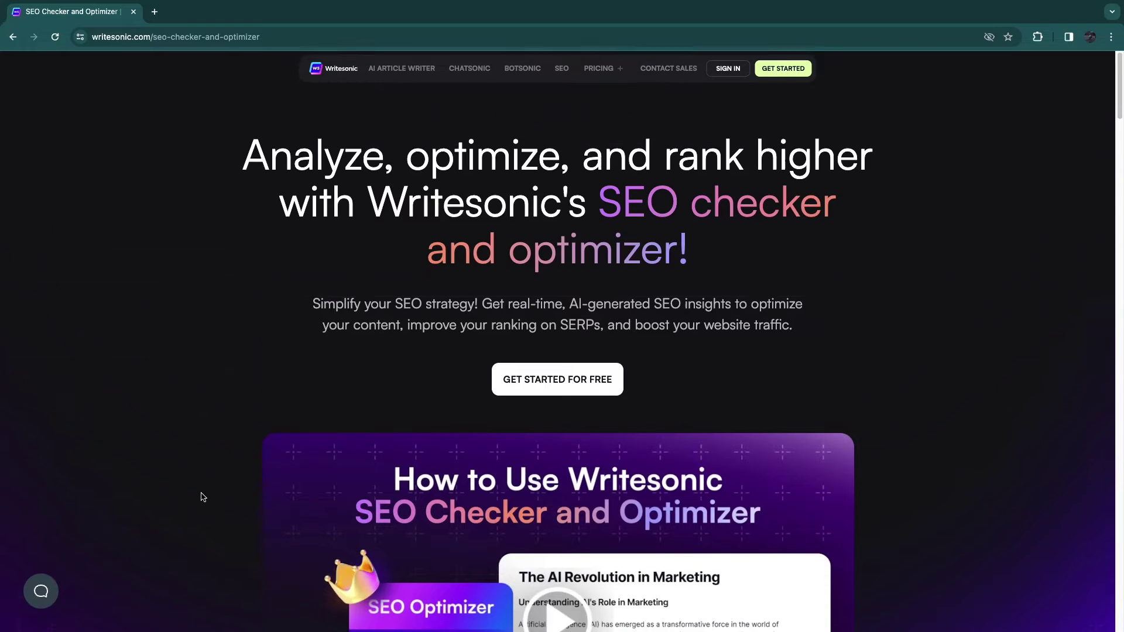
click(605, 74)
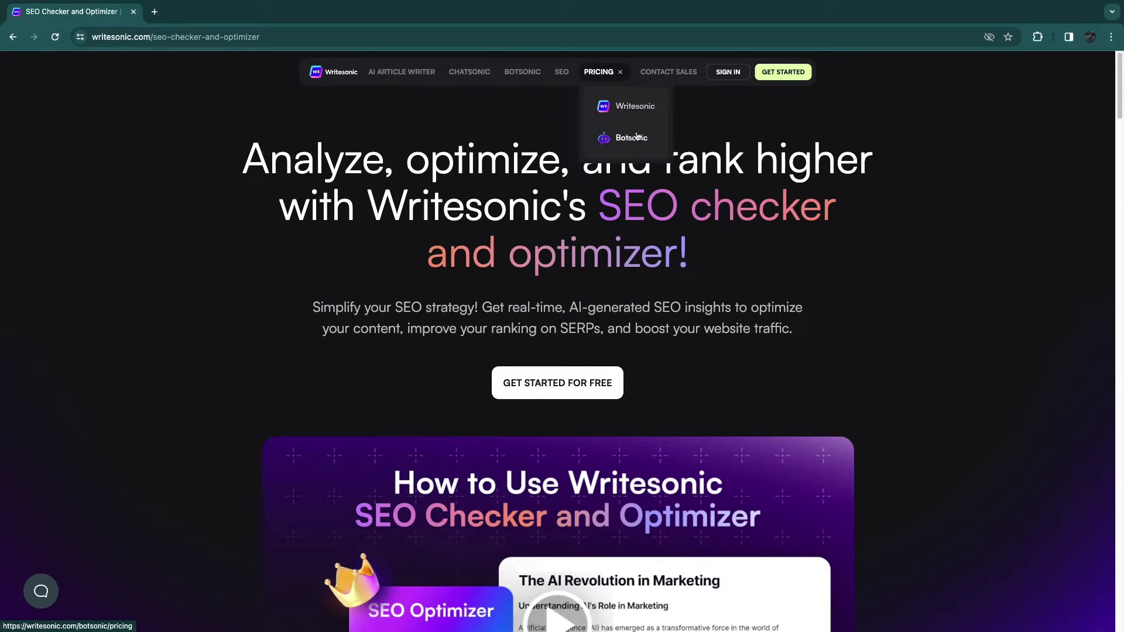
Choose Writesonic in the Pricing menu to view its pricing plans.
click(634, 114)
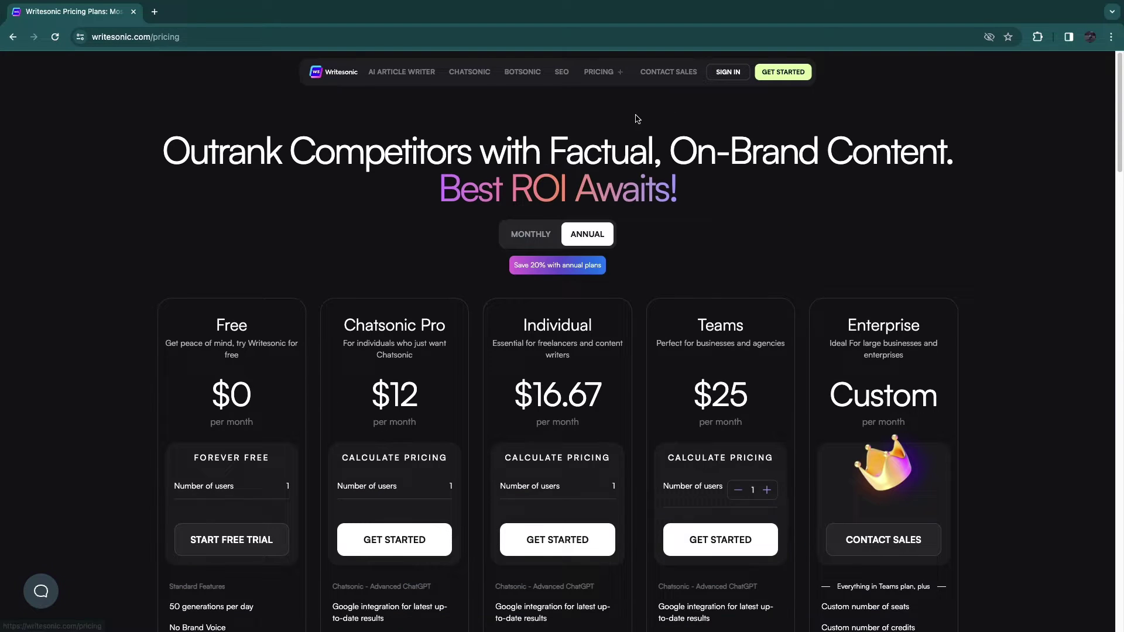
scroll(314, 322, down, 1)
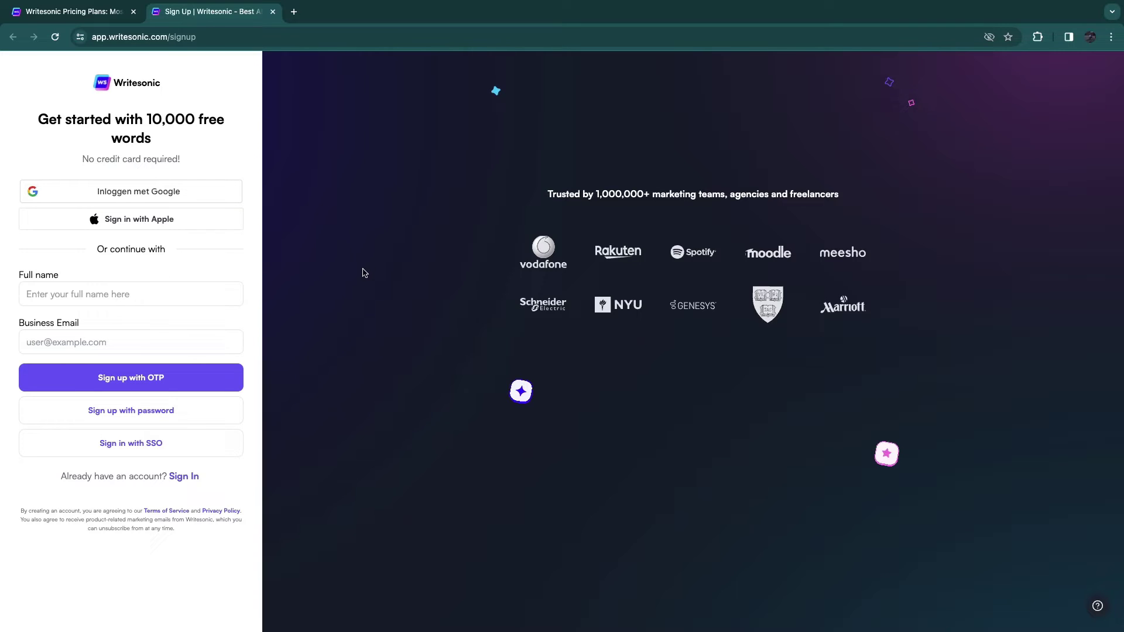
Note the 'No credit card required!' line and sign in with a Google account.
drag(88, 157, 205, 169)
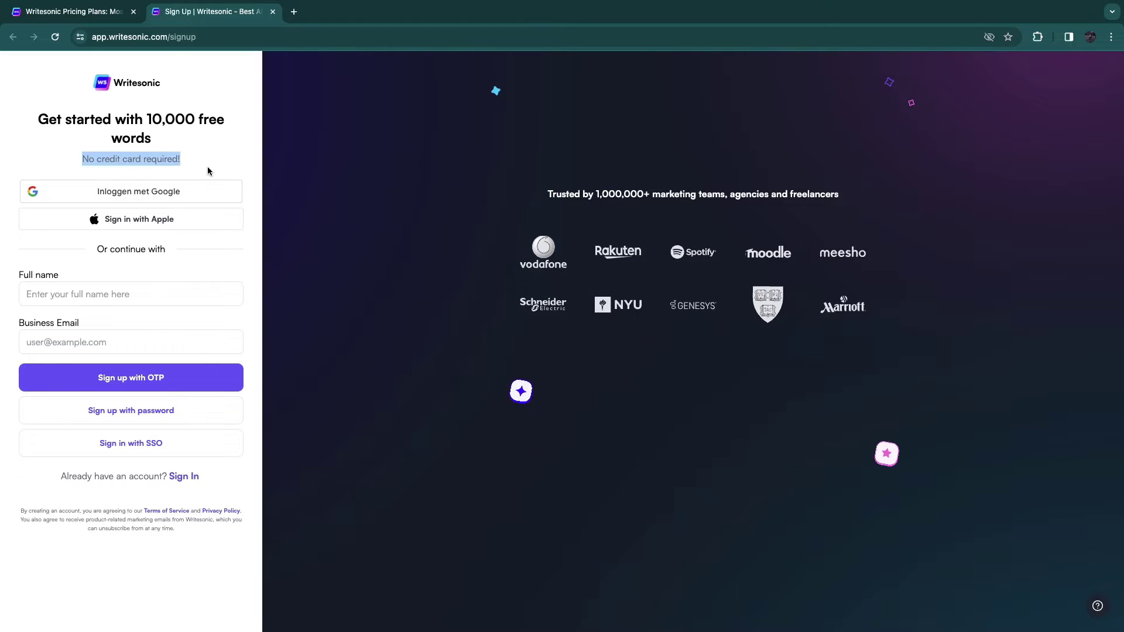
click(207, 172)
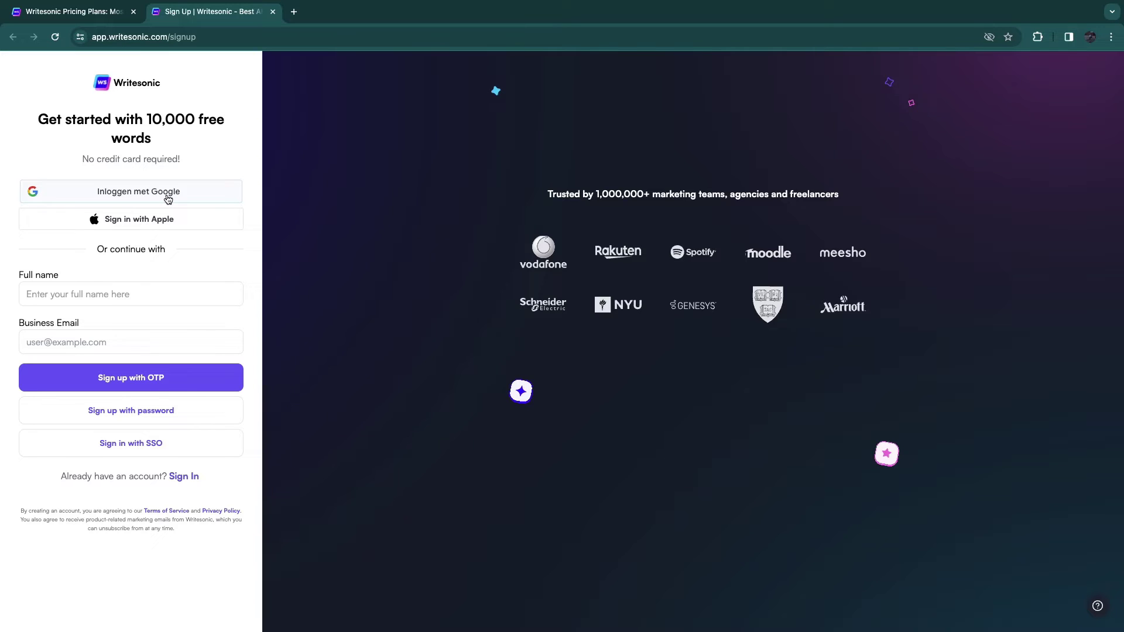
click(168, 194)
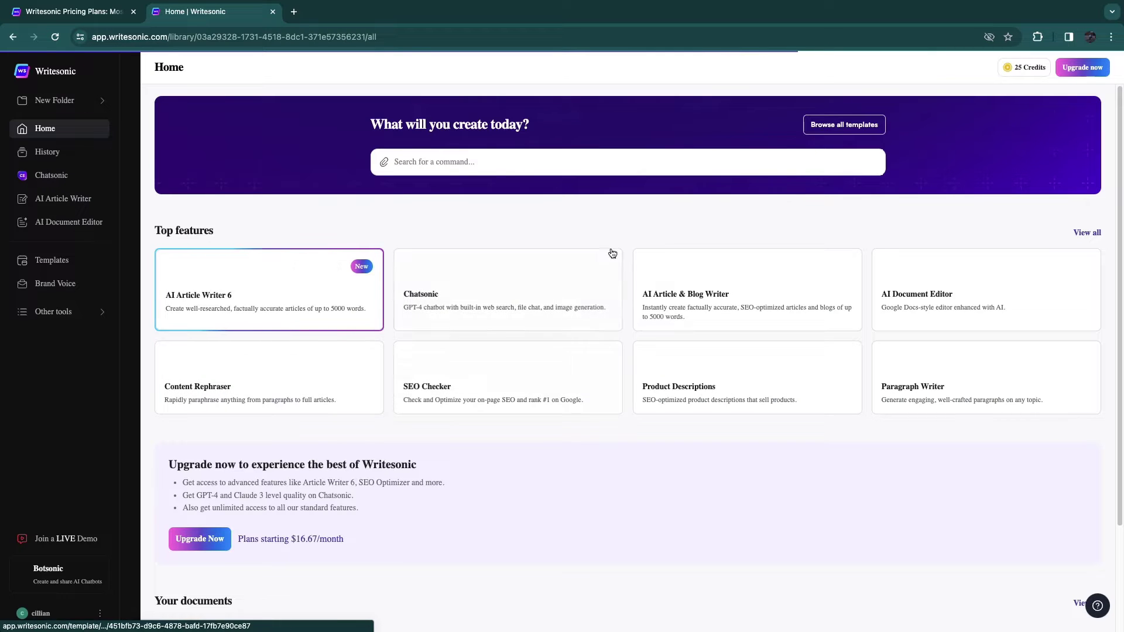
Start AI Article Writer 6 and pick Blogger as the professional role.
click(356, 279)
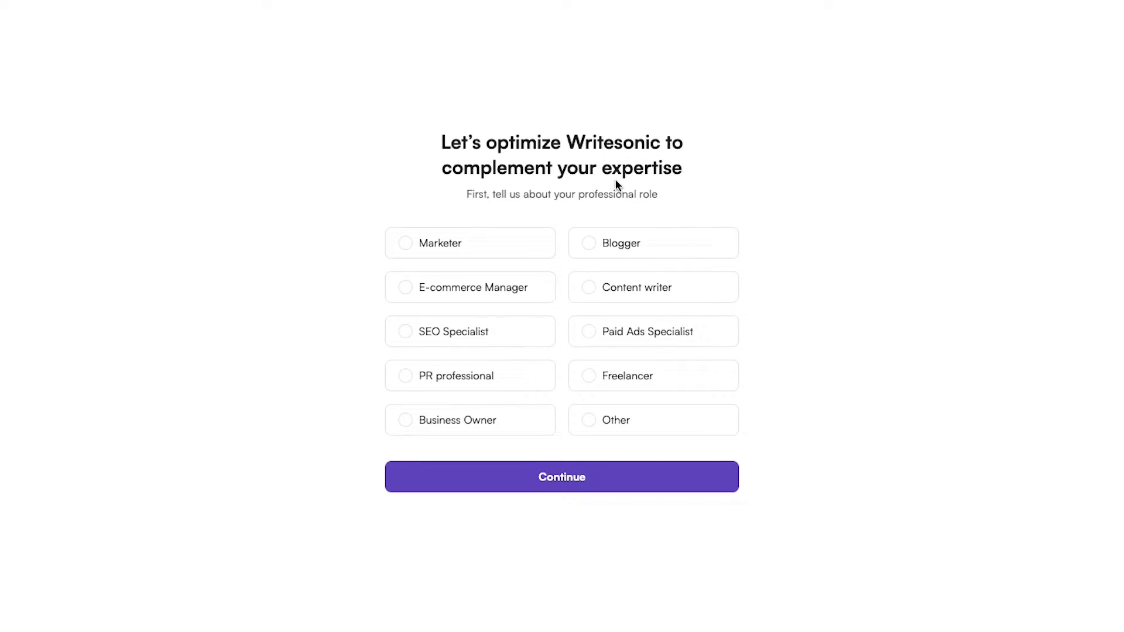
click(636, 250)
click(606, 483)
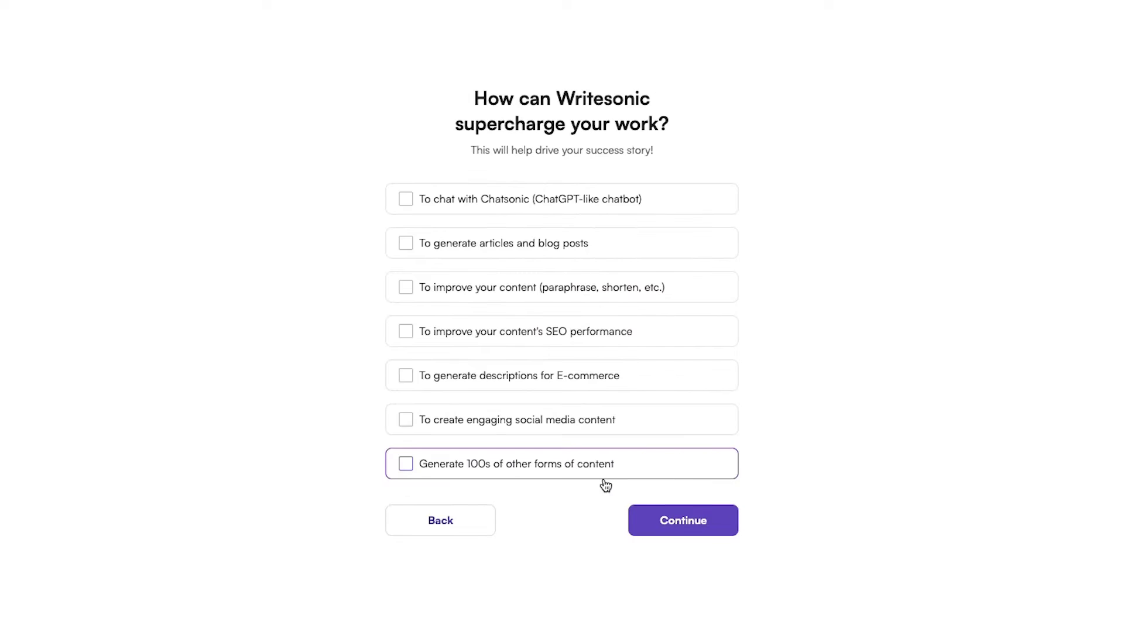
drag(465, 99, 655, 125)
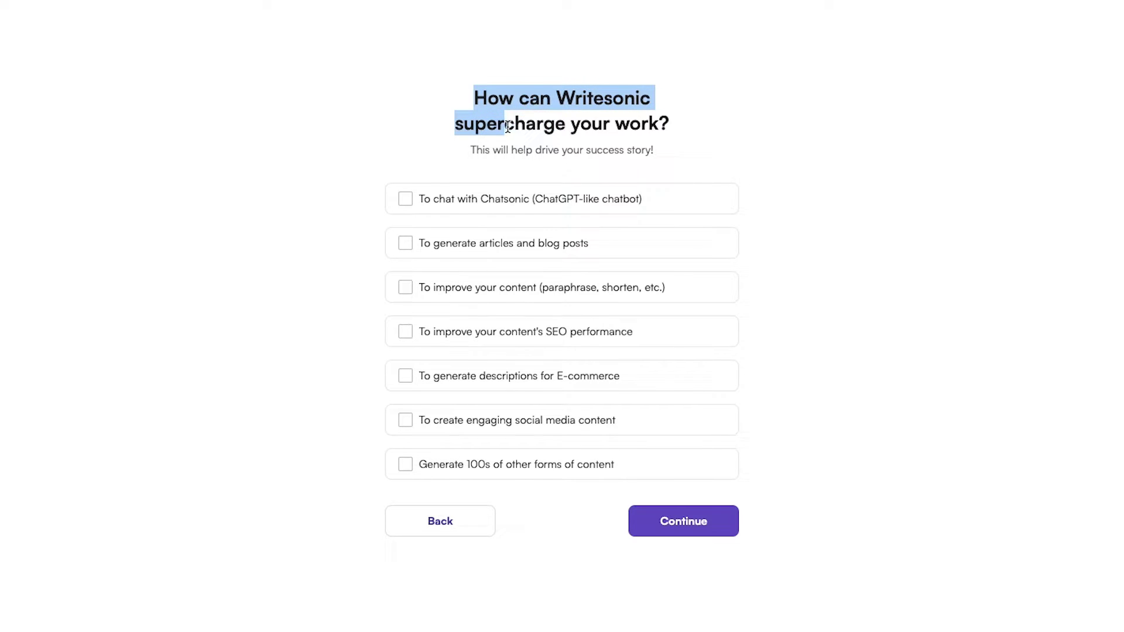
click(767, 141)
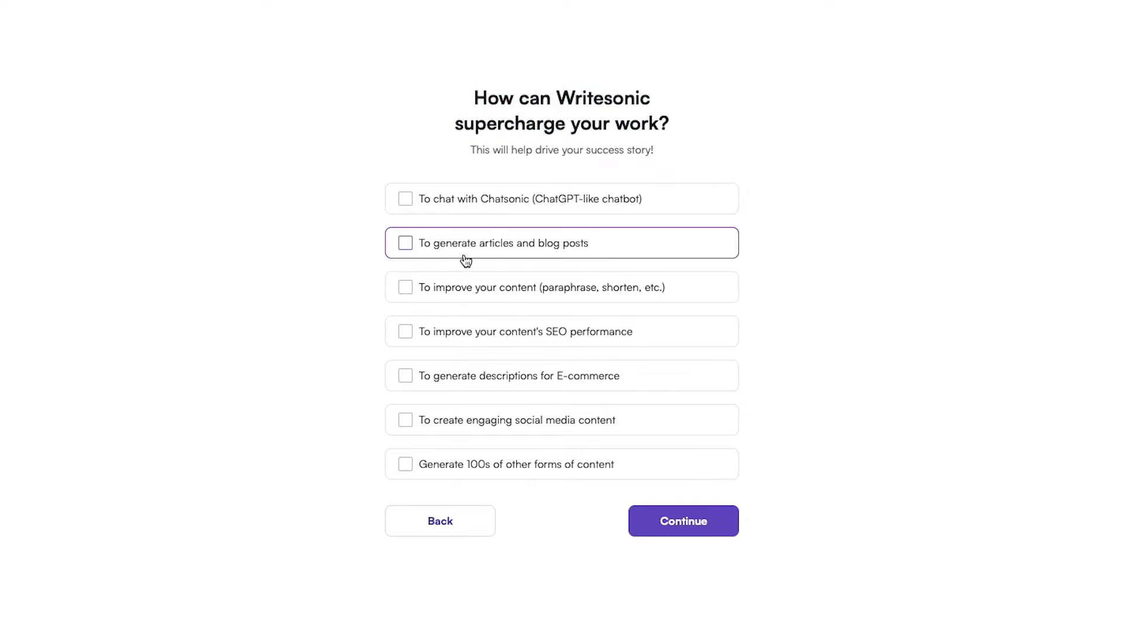
Set the goals to generating articles and blog posts and improving SEO performance.
click(477, 254)
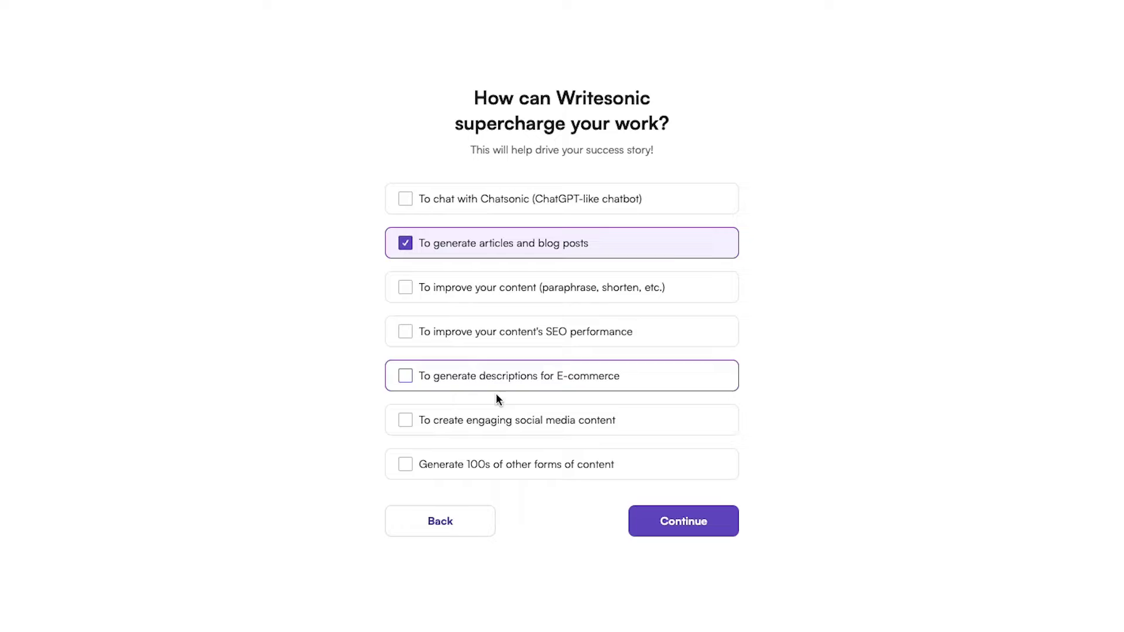
click(465, 387)
click(496, 378)
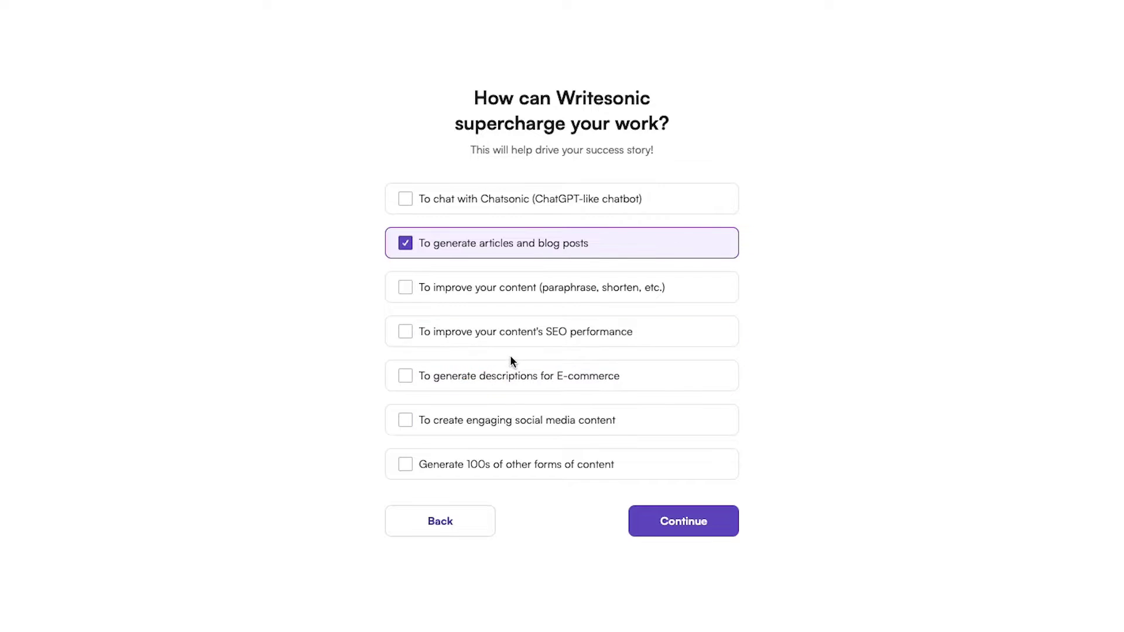
click(591, 336)
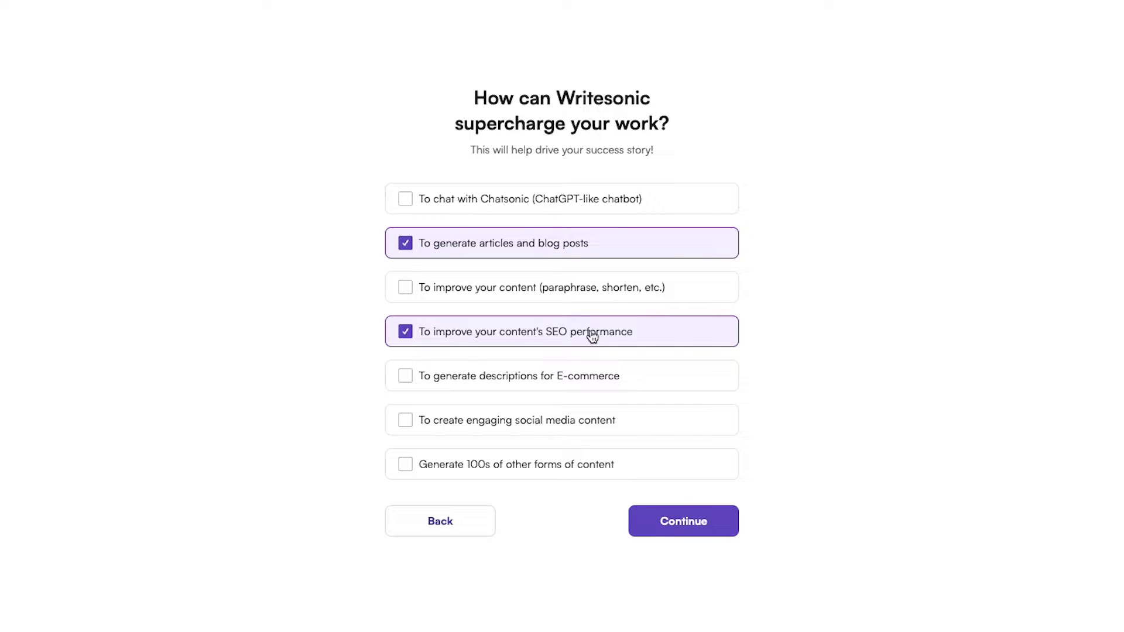
click(666, 527)
Answer 'Blog or Article' for how you heard about Writesonic, finishing onboarding.
drag(707, 165, 685, 223)
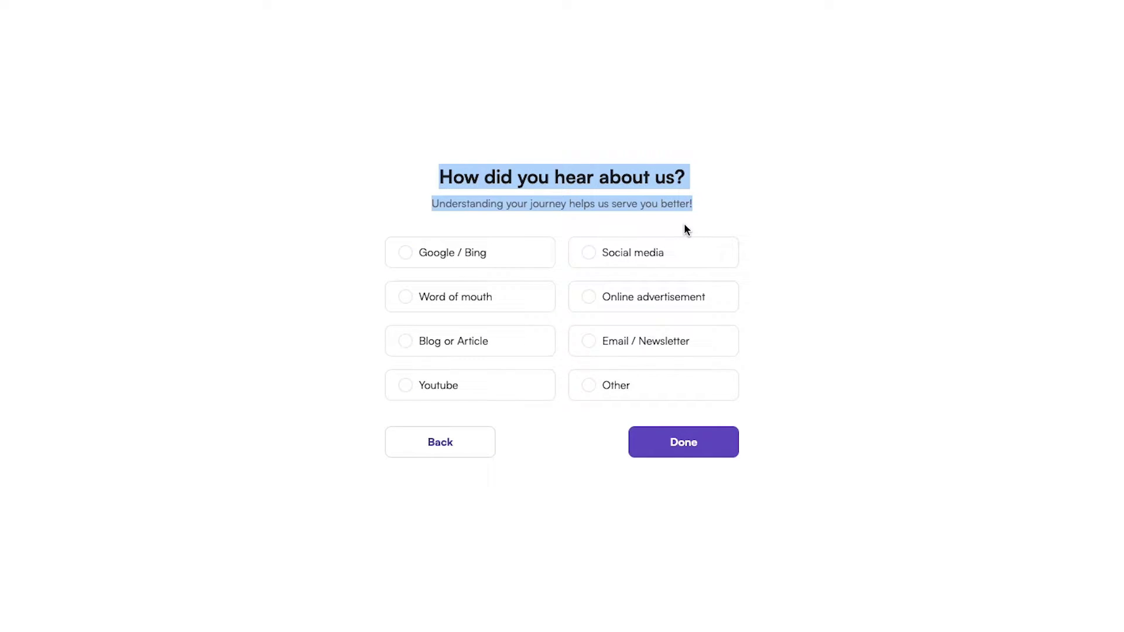
click(472, 354)
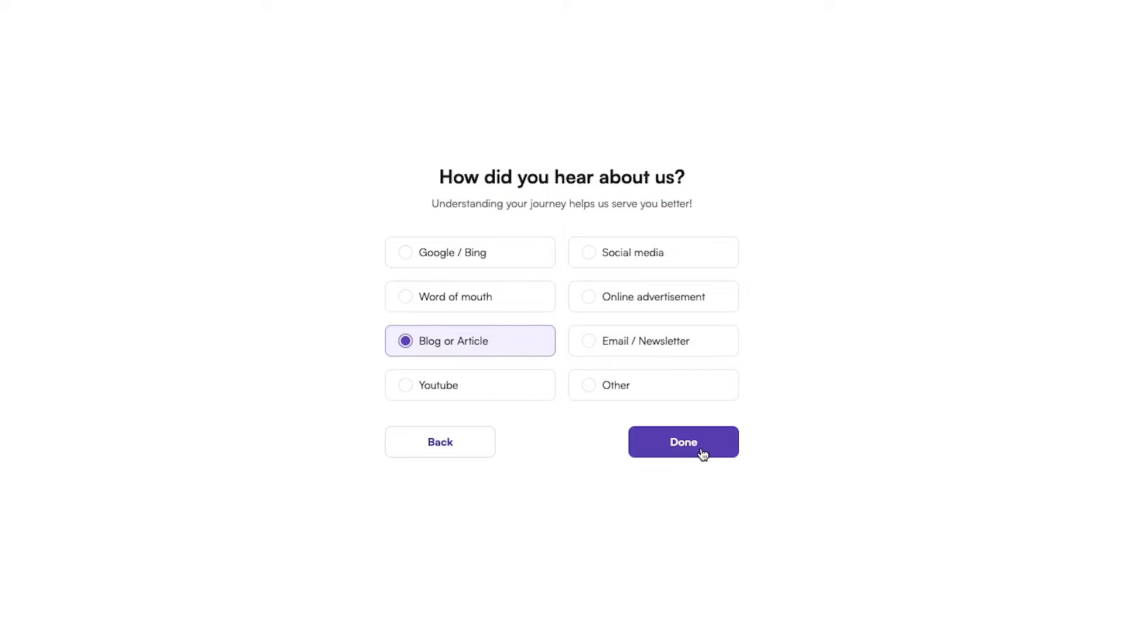
click(703, 453)
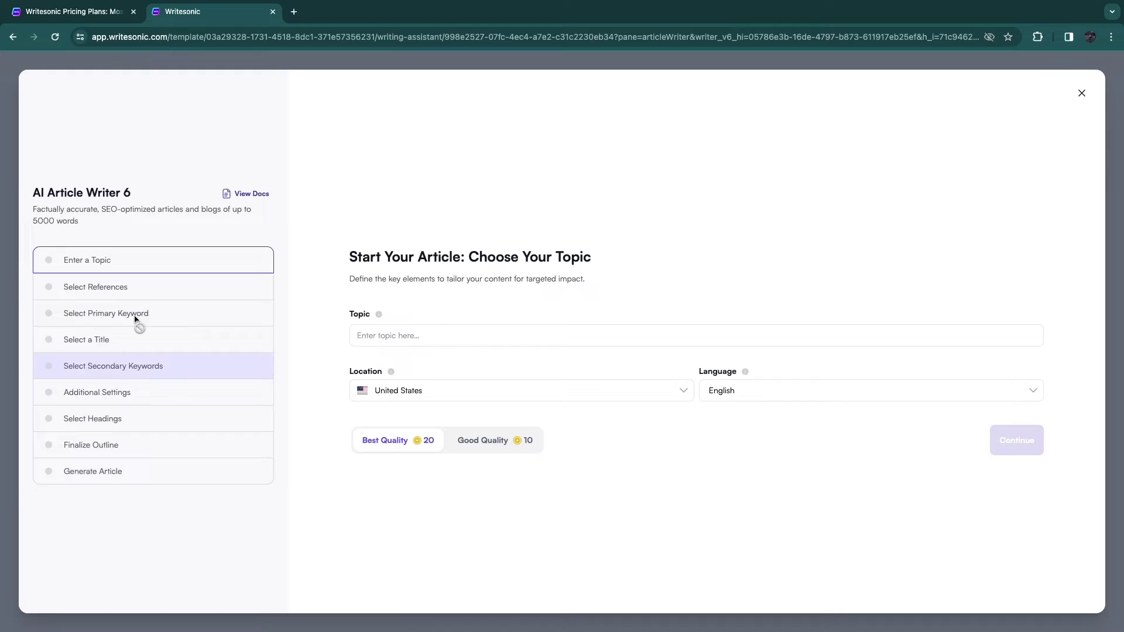
Keep Best Quality generation and enter 'ai tools' as the article topic.
drag(345, 258, 612, 257)
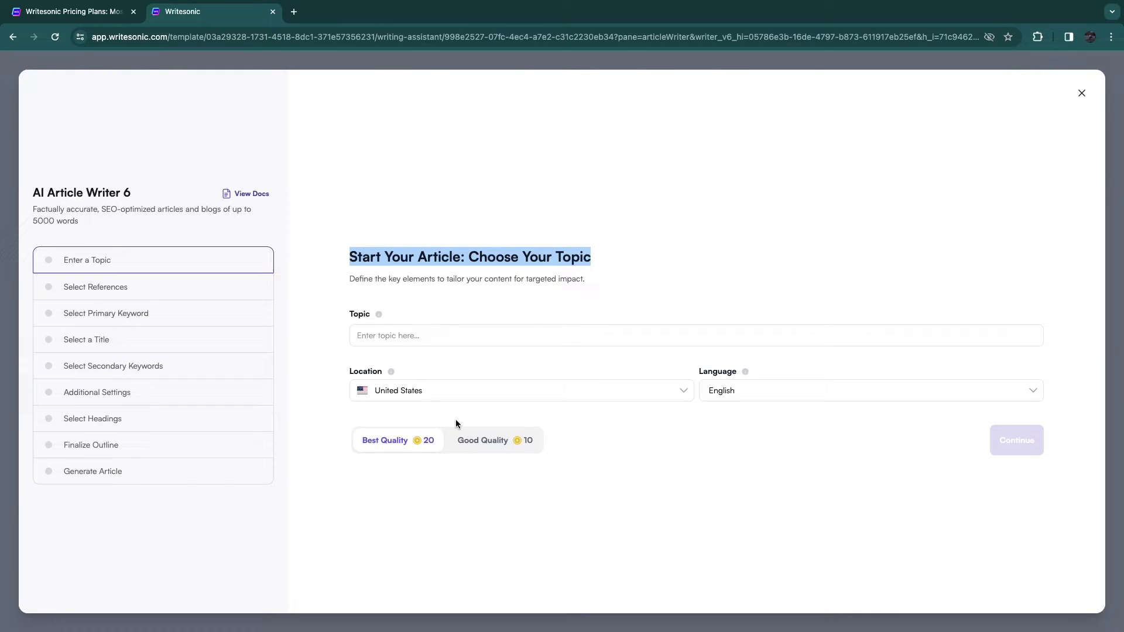
click(488, 442)
click(408, 444)
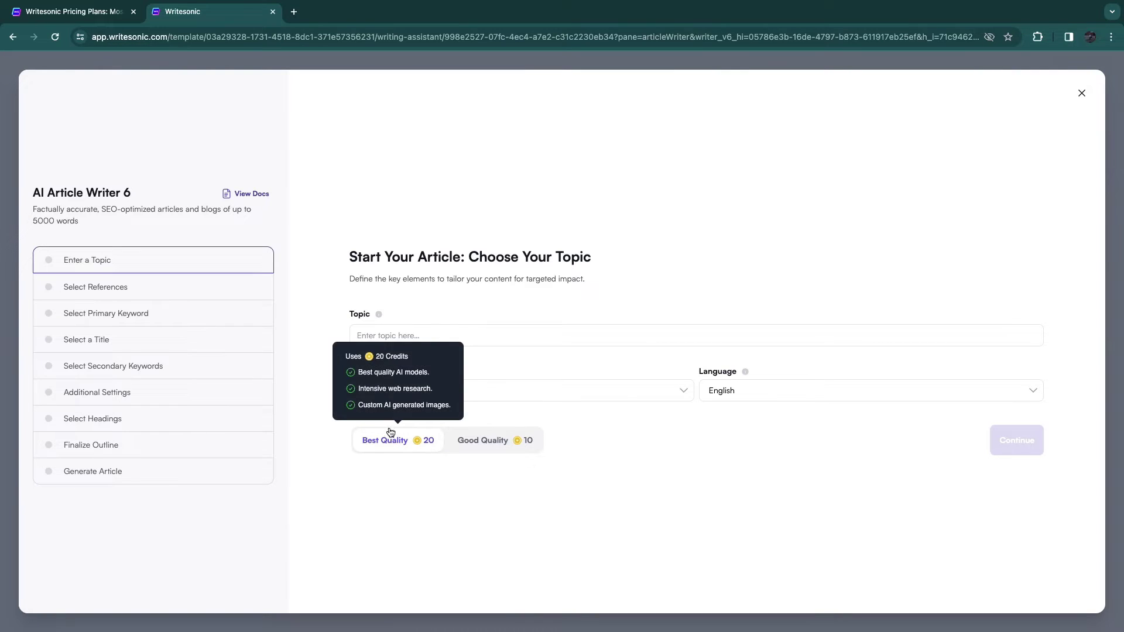
click(406, 343)
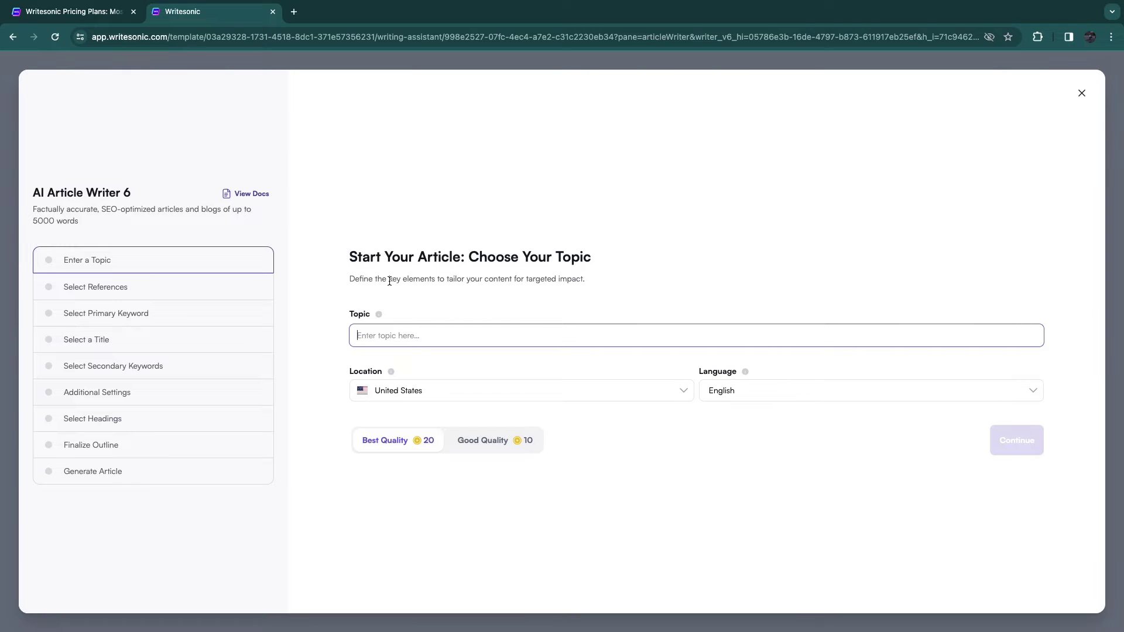
text(a)
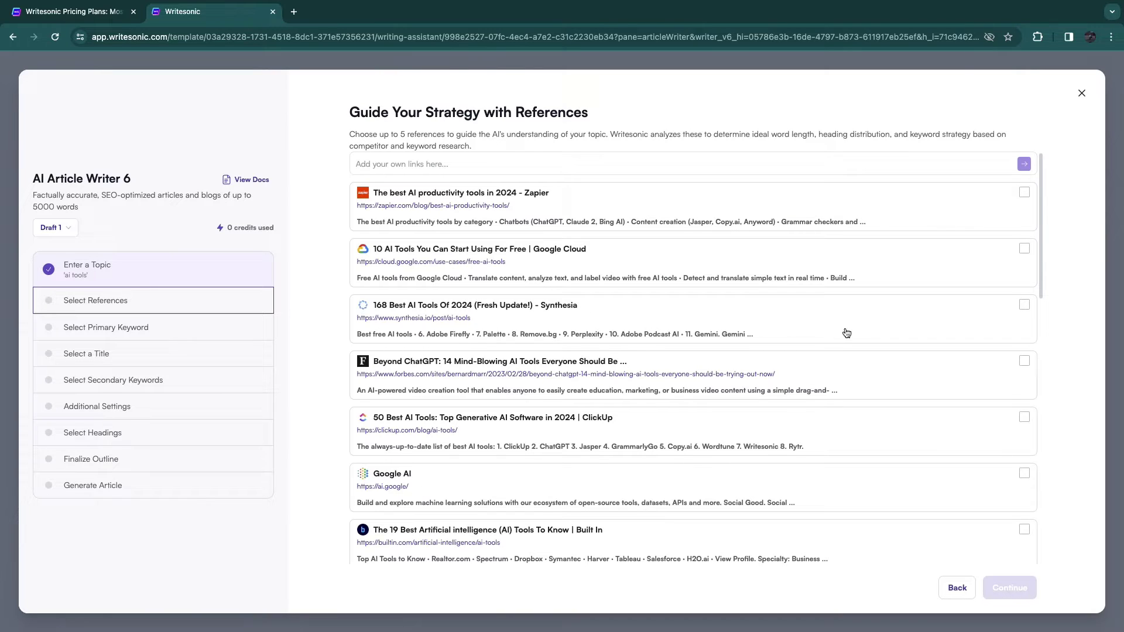
Select the Synthesia, Google Cloud and Zapier articles as references and continue.
click(1024, 306)
click(1024, 248)
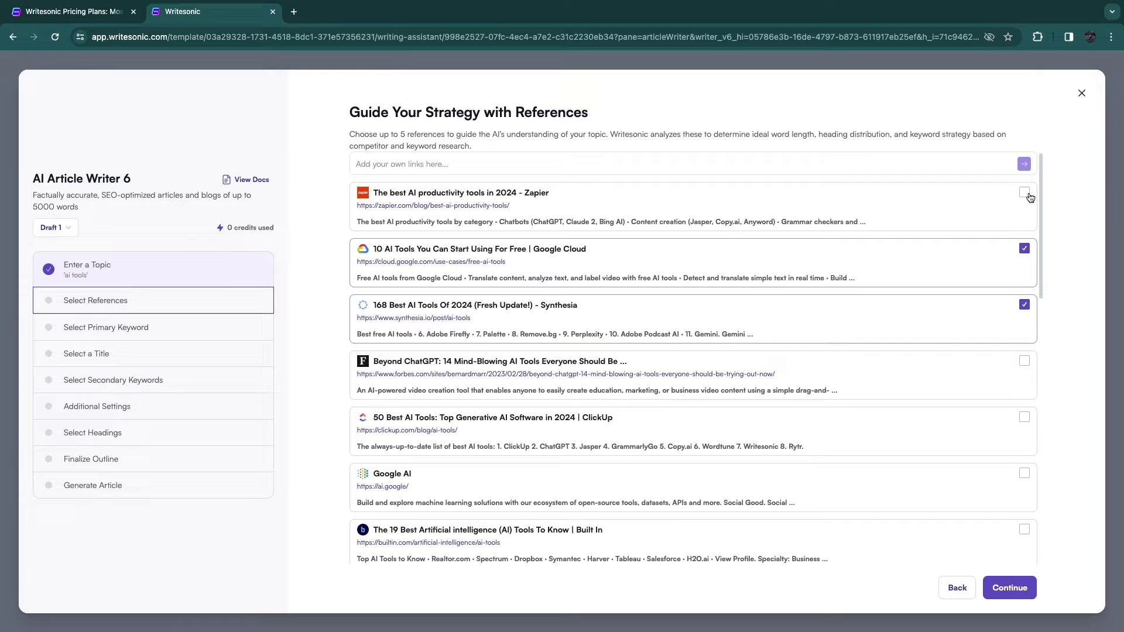
click(1024, 192)
click(1008, 597)
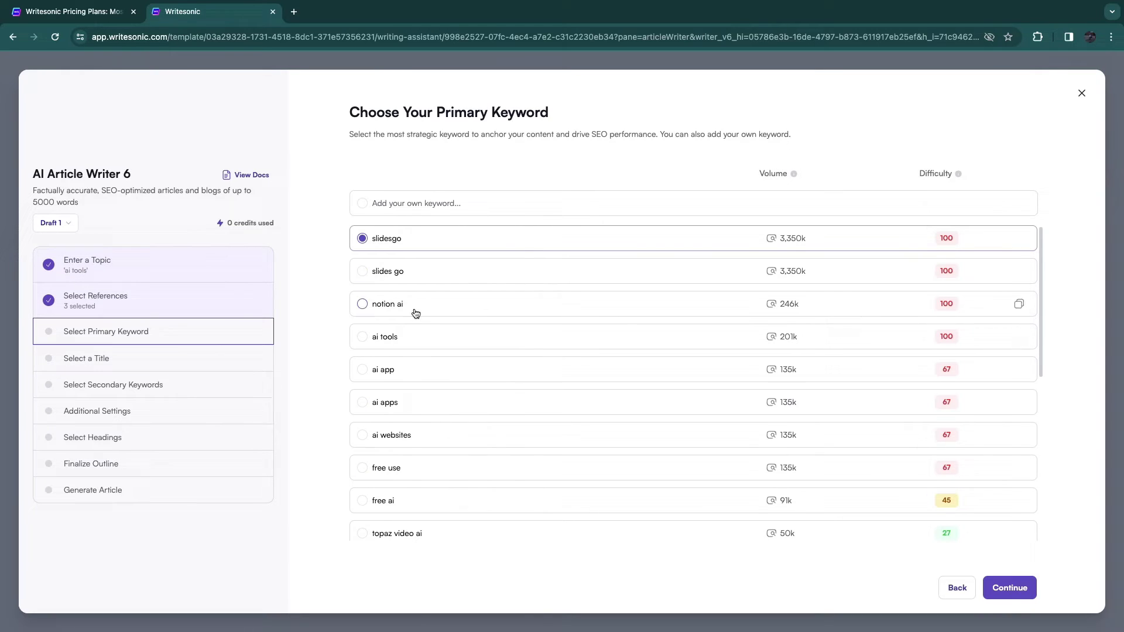
scroll(513, 387, down, 2)
scroll(513, 452, down, 1)
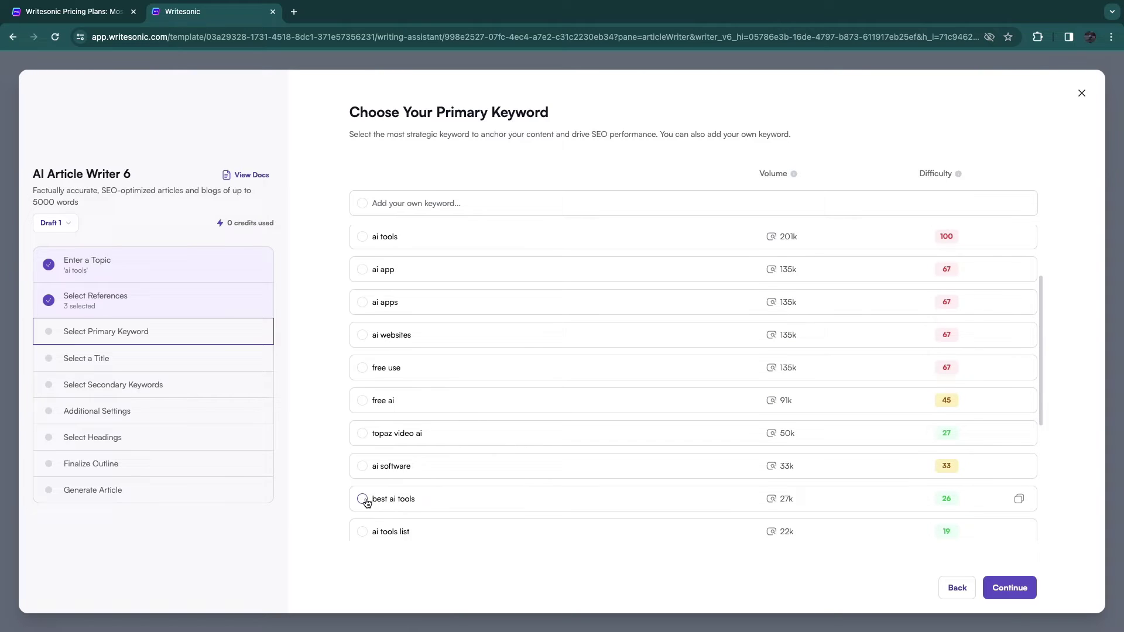
Choose 'best ai tools' as the primary keyword and confirm it.
click(363, 500)
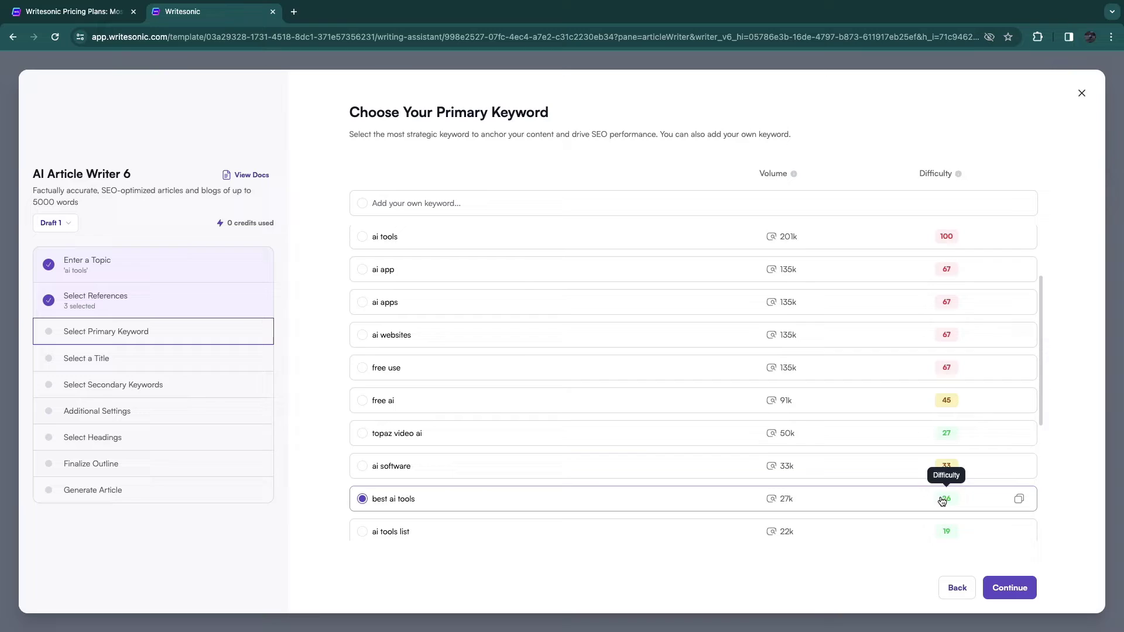
scroll(841, 413, up, 2)
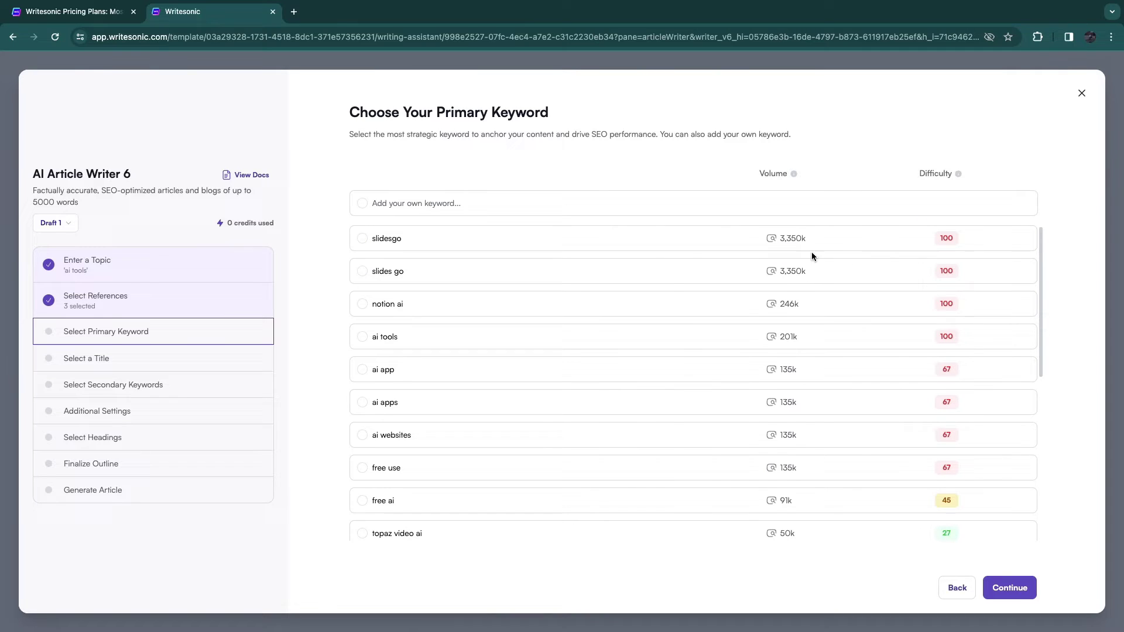
scroll(878, 400, down, 1)
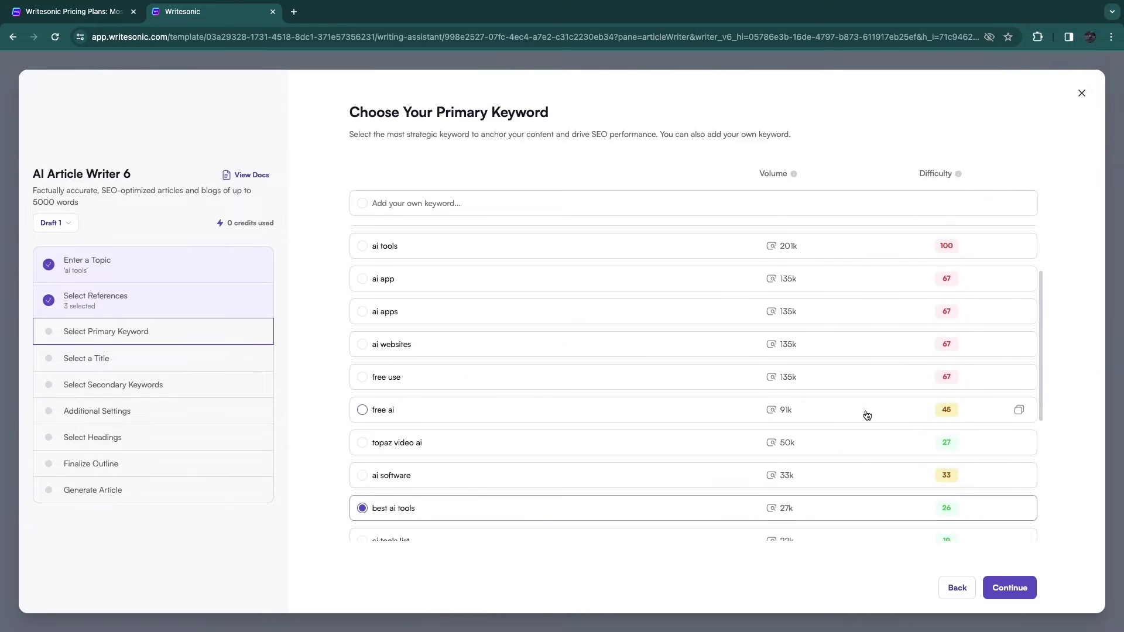
scroll(870, 369, down, 3)
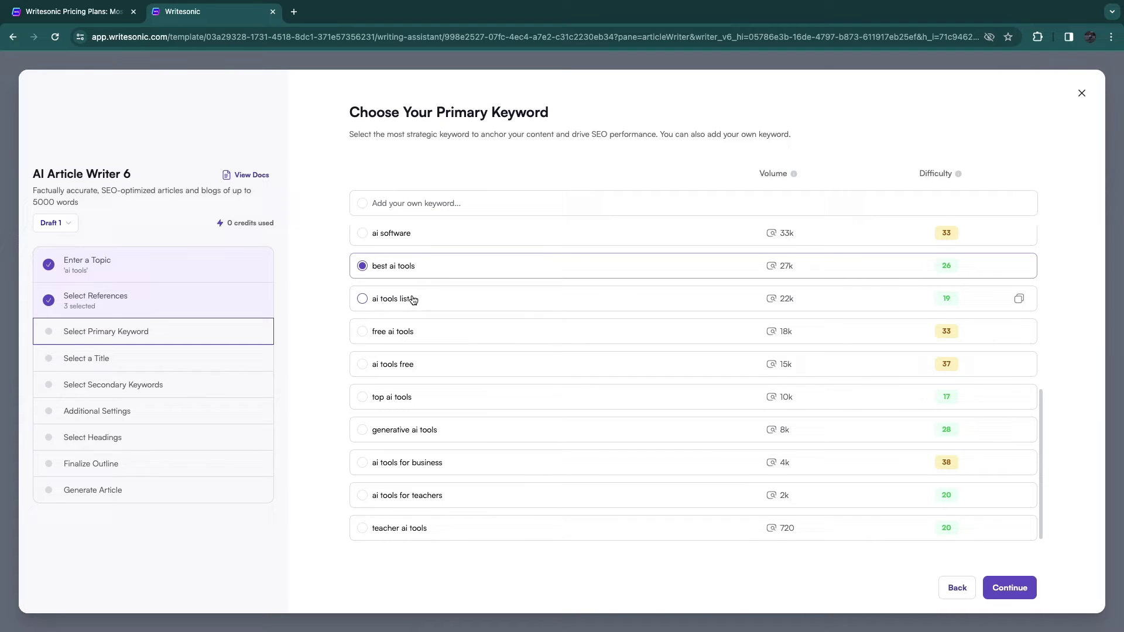
mouse_move(694, 508)
click(998, 597)
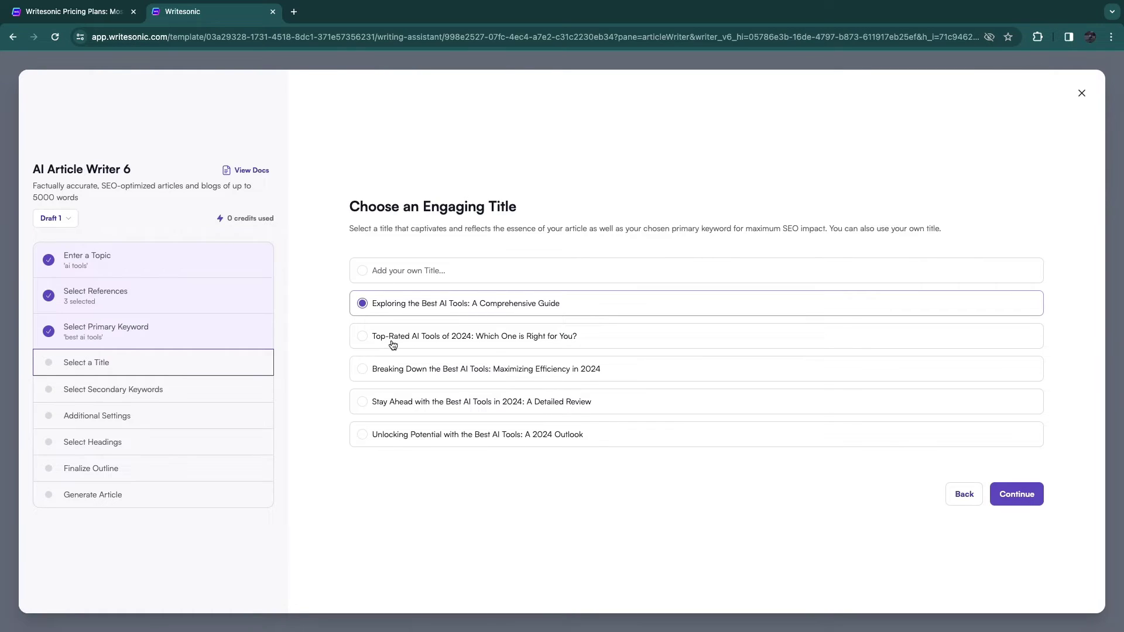
Pick the 'Top-Rated AI Tools of 2024' title and the four secondary keywords.
click(368, 341)
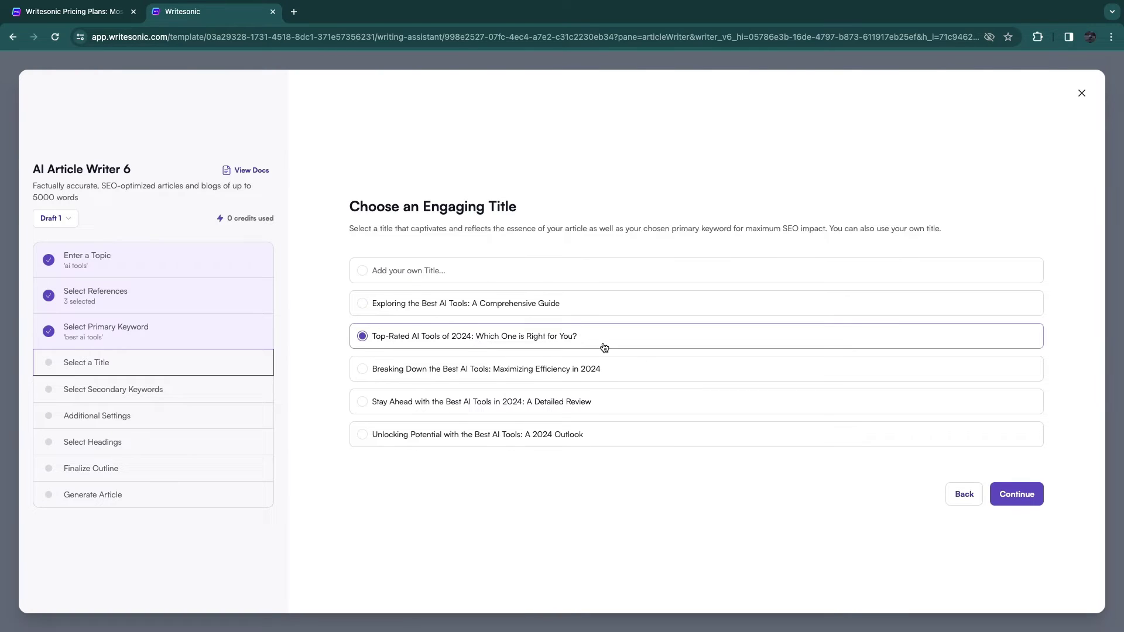
click(1016, 496)
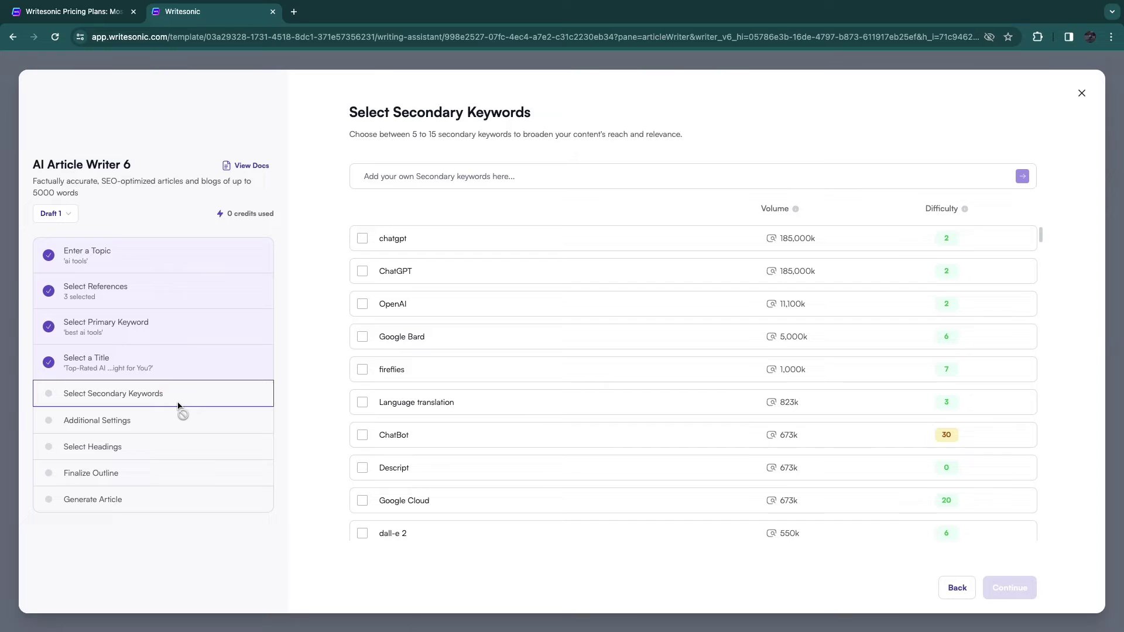
scroll(530, 404, down, 1)
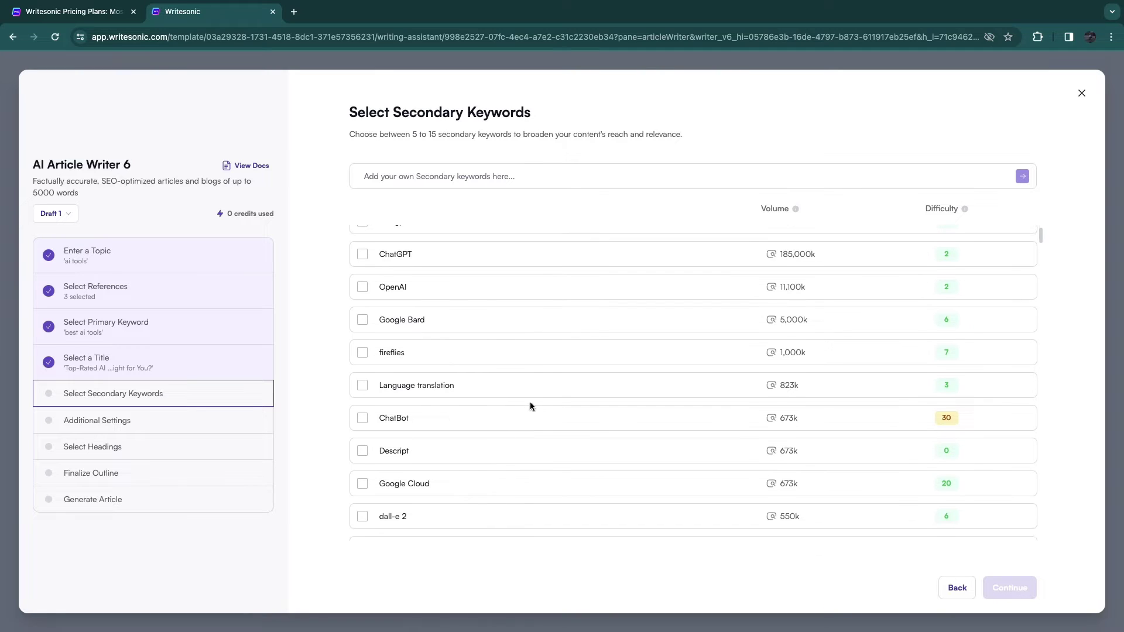
scroll(529, 400, down, 2)
scroll(571, 377, down, 2)
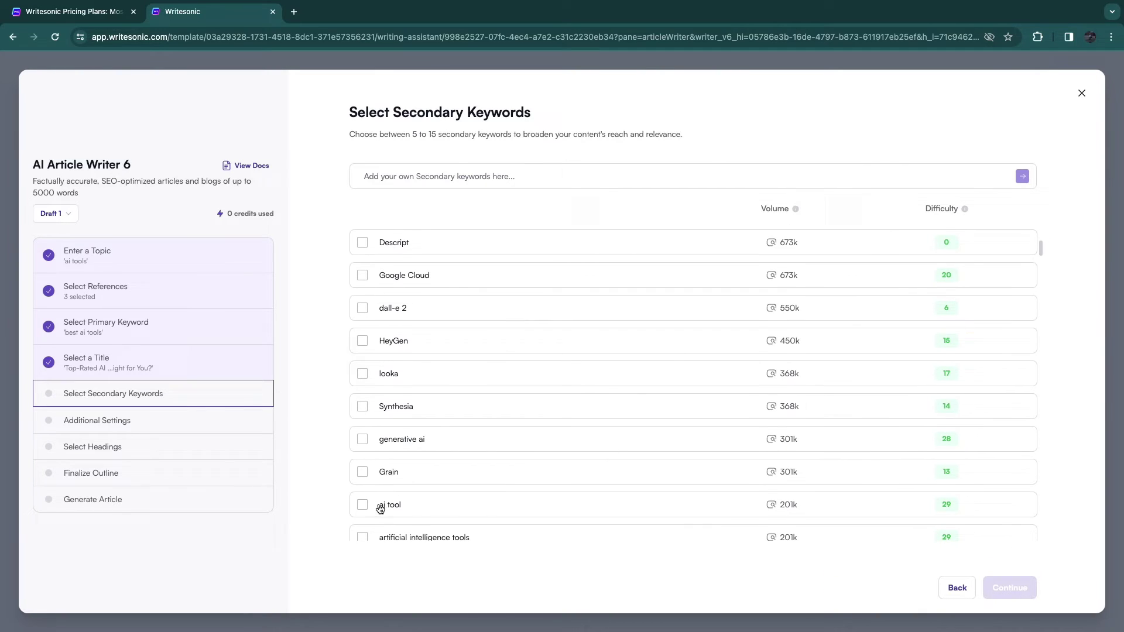
click(362, 505)
scroll(363, 492, down, 2)
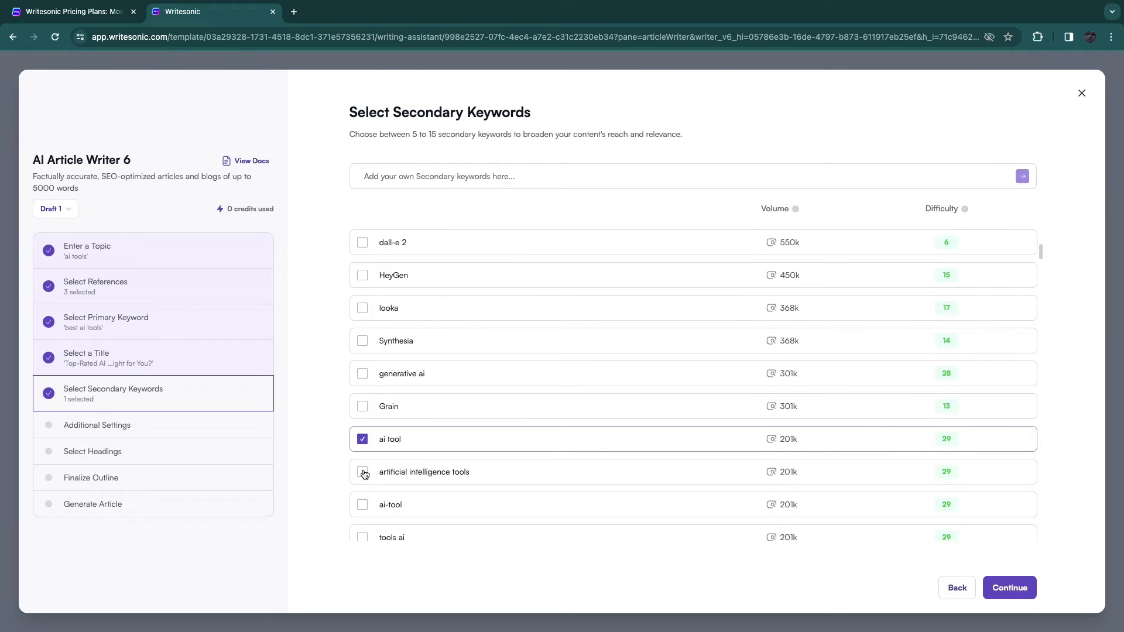
click(364, 474)
scroll(424, 492, down, 1)
click(363, 519)
scroll(496, 476, down, 1)
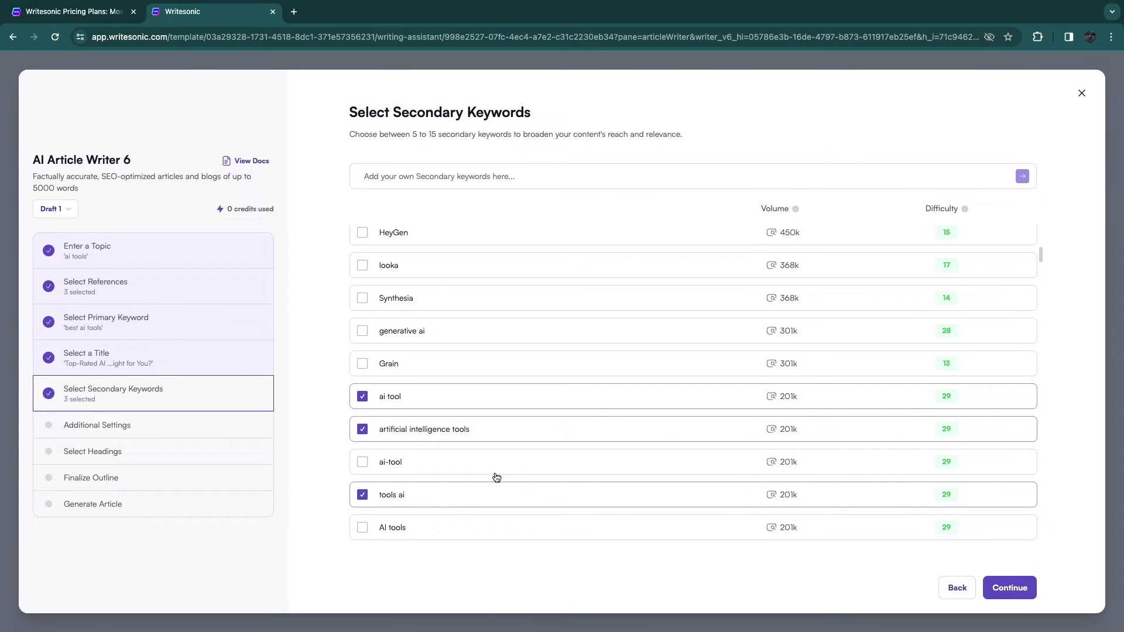
scroll(496, 477, down, 3)
click(363, 379)
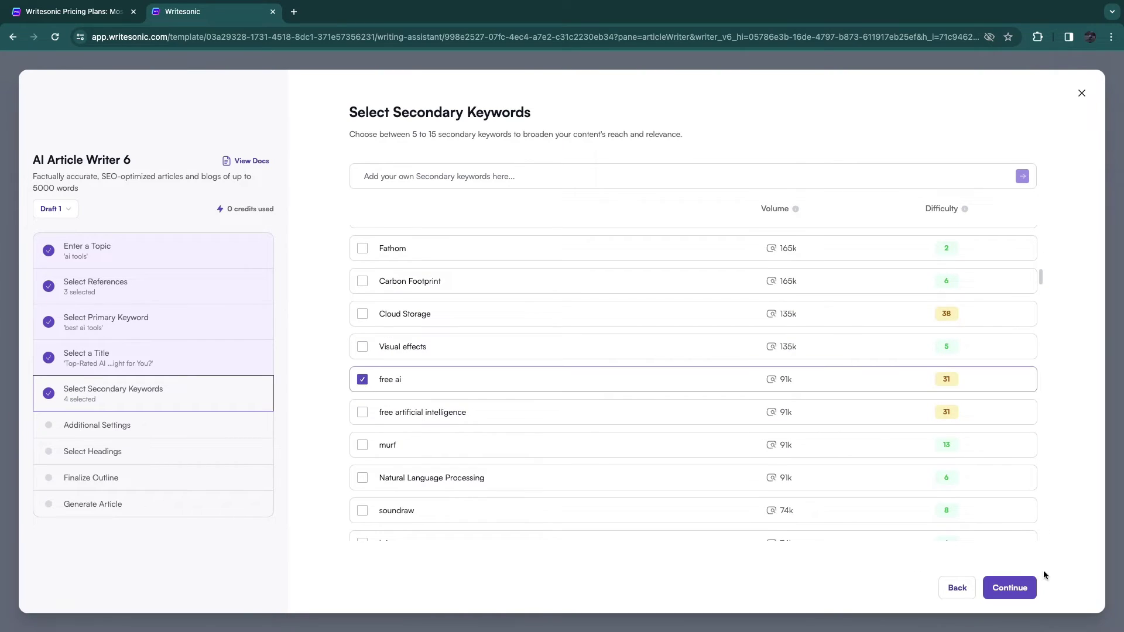
click(1015, 587)
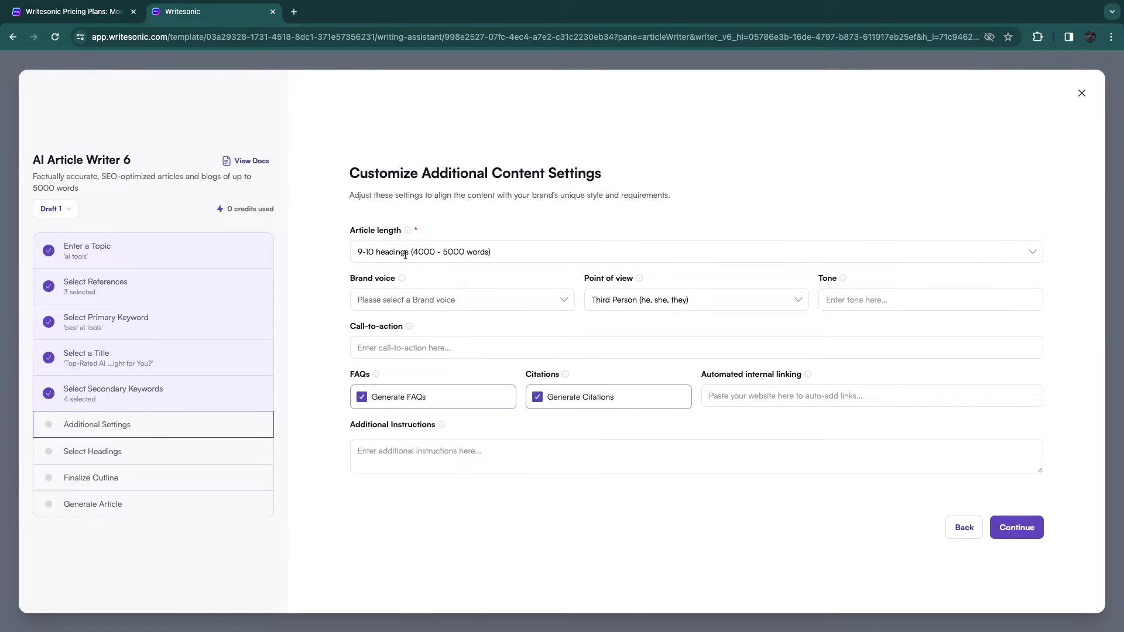
Keep the article length at 9-10 headings (4000-5000 words).
click(1032, 255)
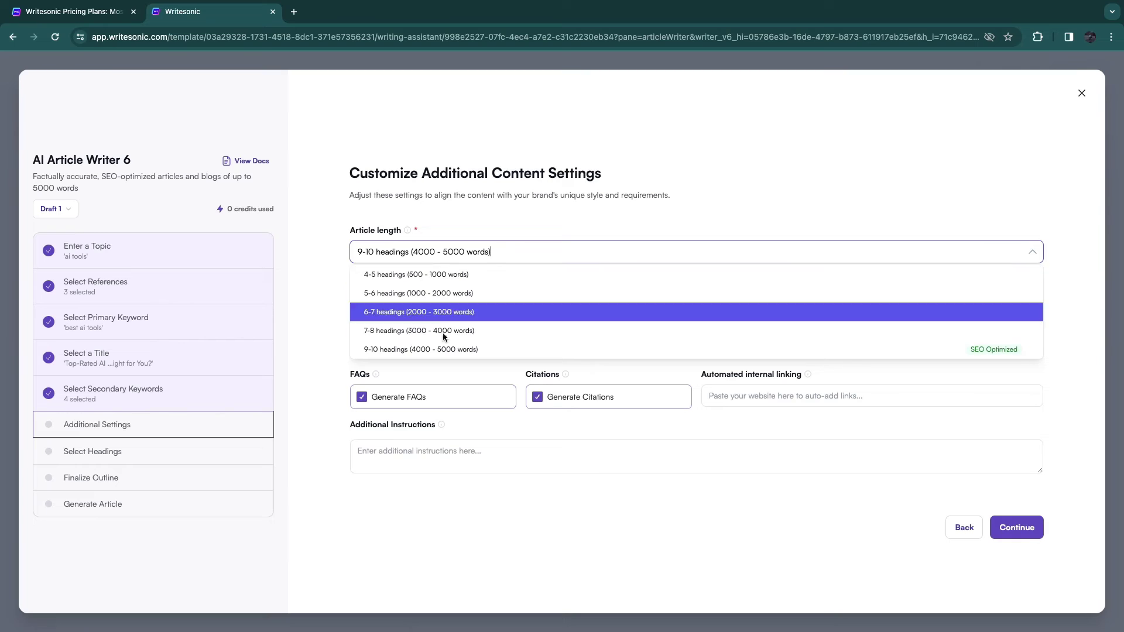
click(617, 249)
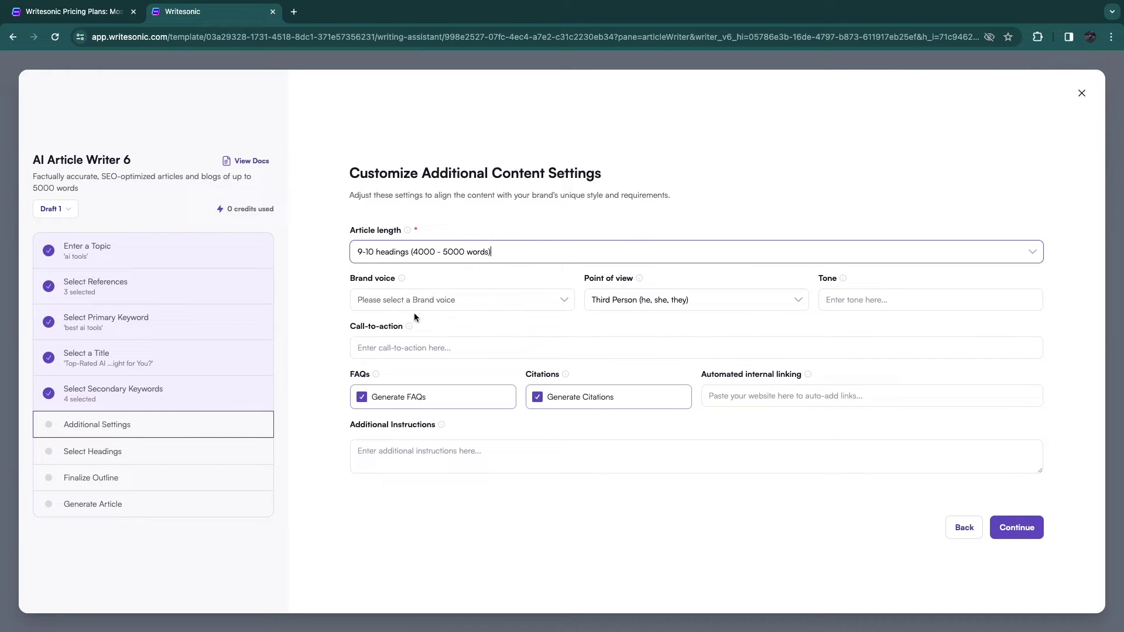
key(Tab)
Review the brand voice, point of view, tone and call-to-action fields, then submit.
click(567, 304)
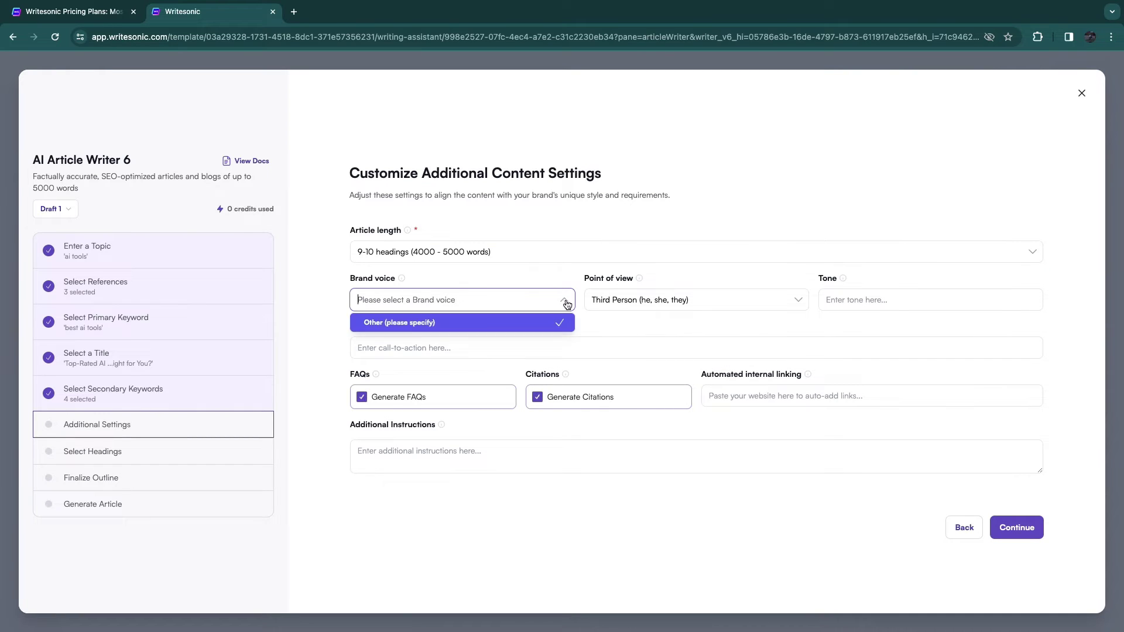
click(458, 303)
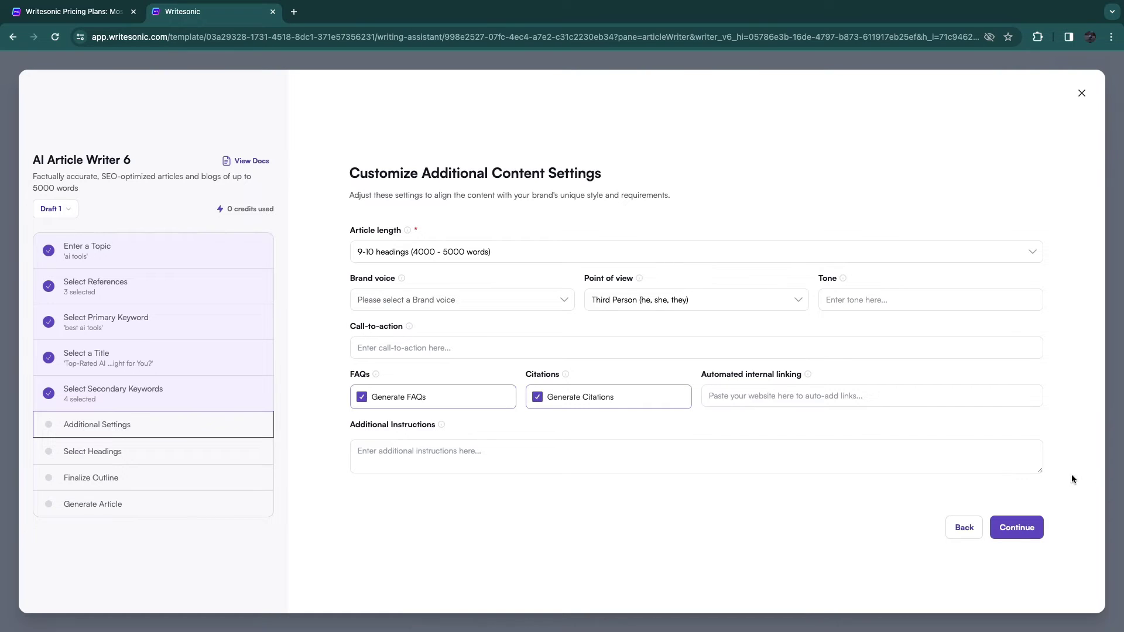
click(654, 303)
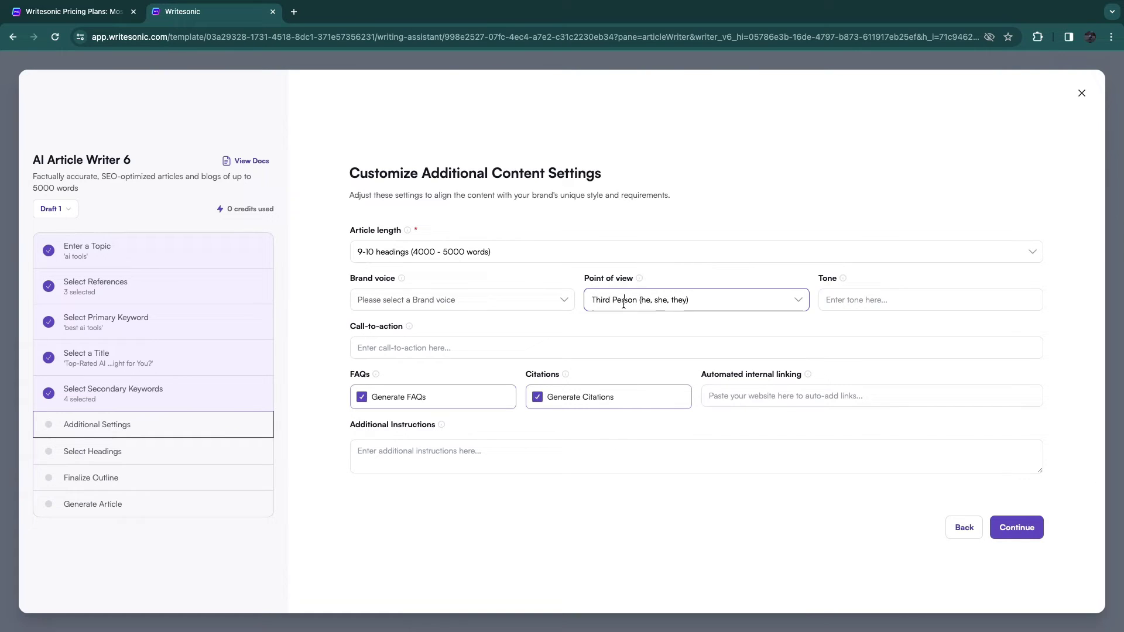
click(867, 302)
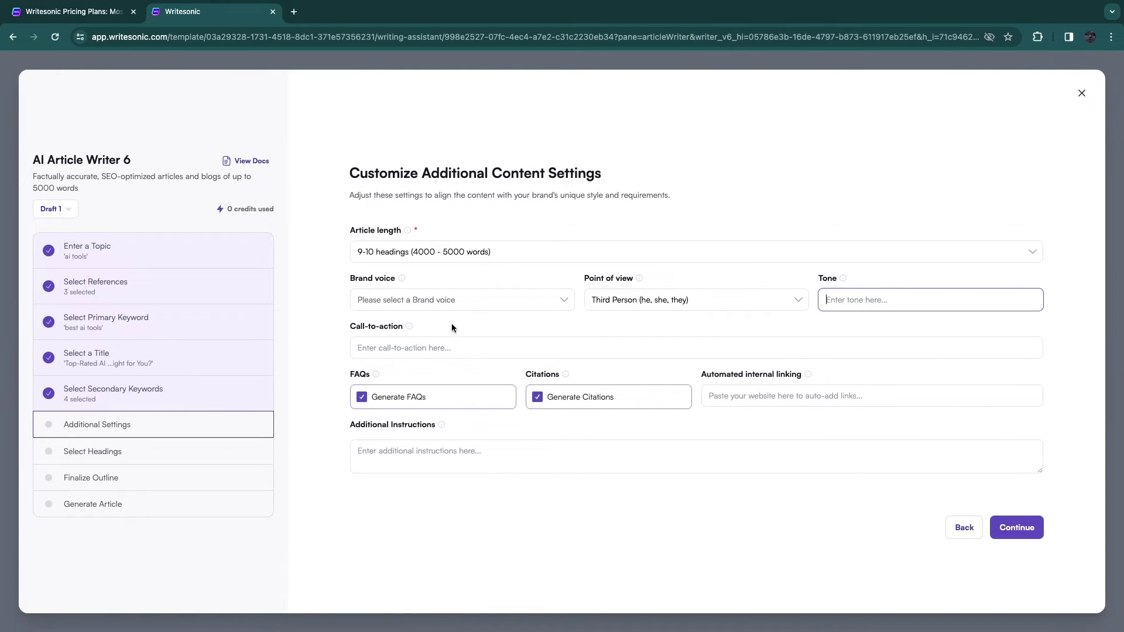
click(391, 349)
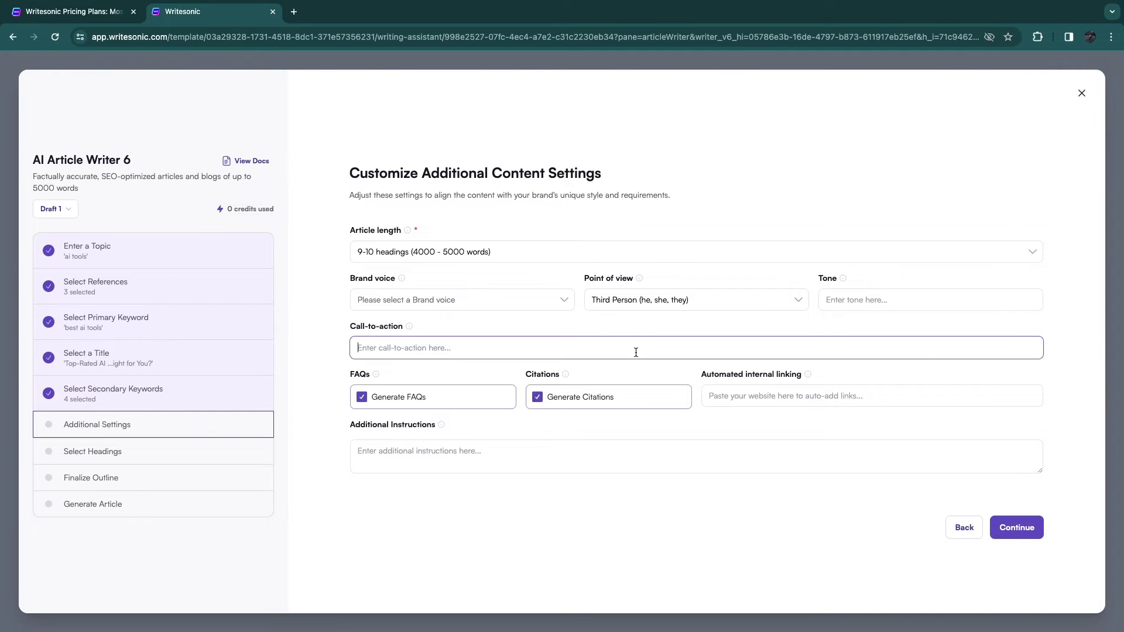
click(1016, 528)
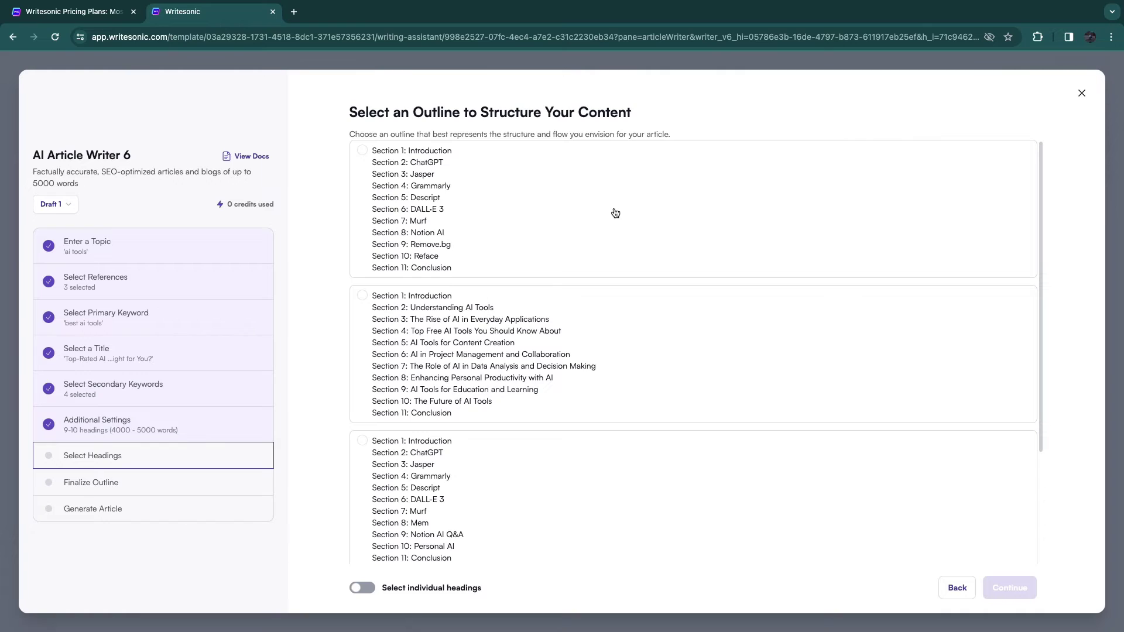
scroll(478, 401, down, 2)
scroll(493, 416, down, 1)
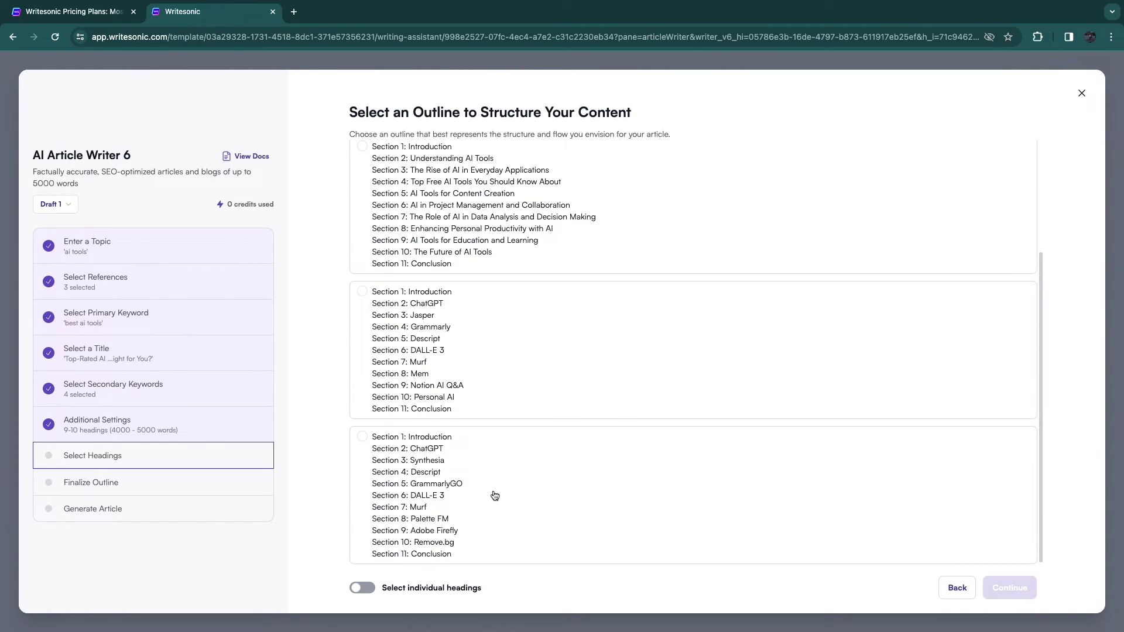
scroll(493, 489, up, 1)
scroll(476, 492, up, 2)
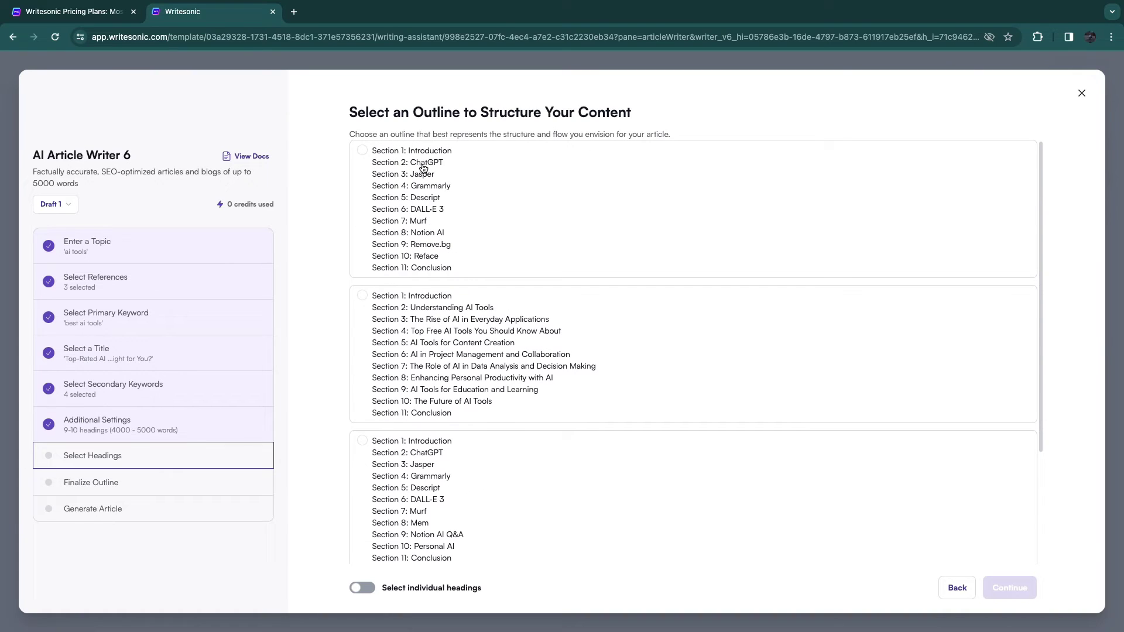
scroll(444, 386, down, 1)
scroll(442, 385, down, 1)
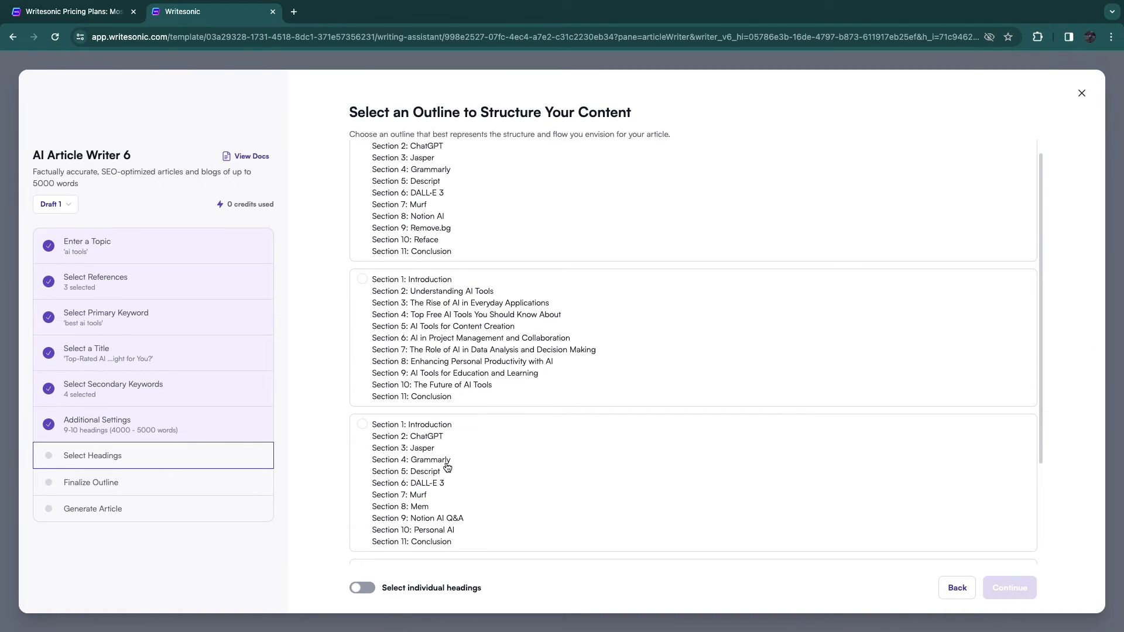
scroll(442, 463, down, 2)
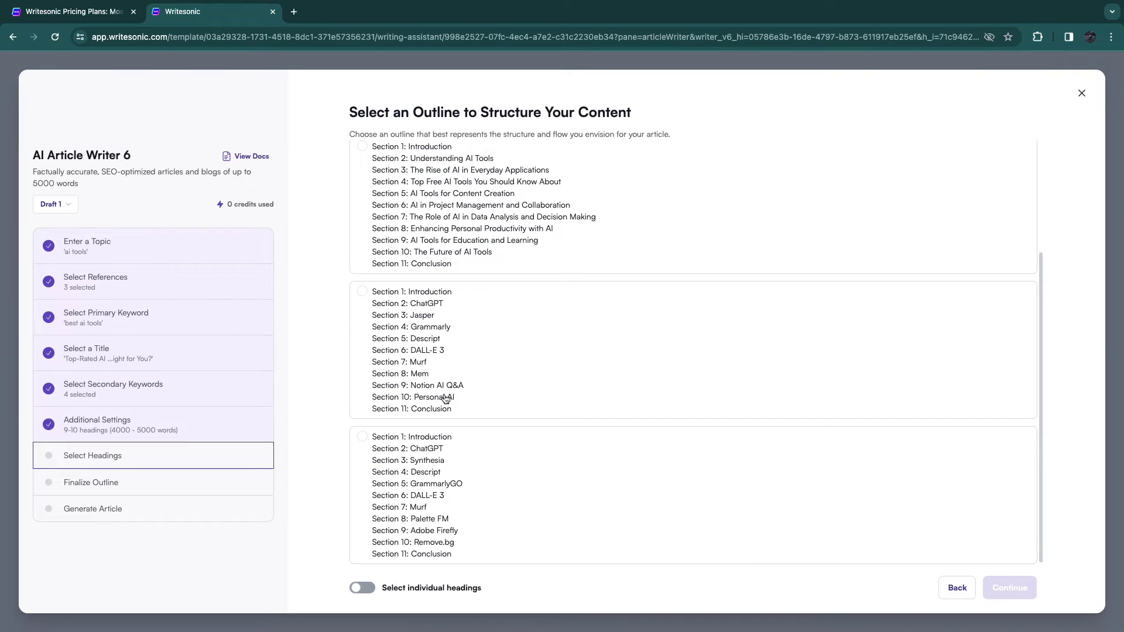
scroll(445, 397, up, 2)
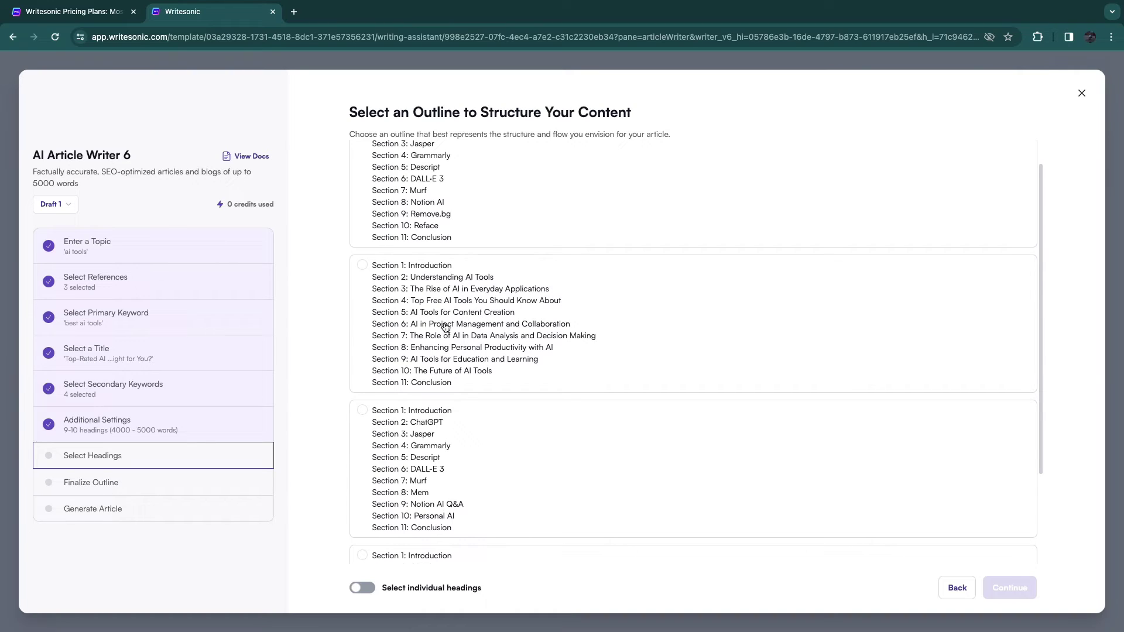
scroll(417, 263, up, 1)
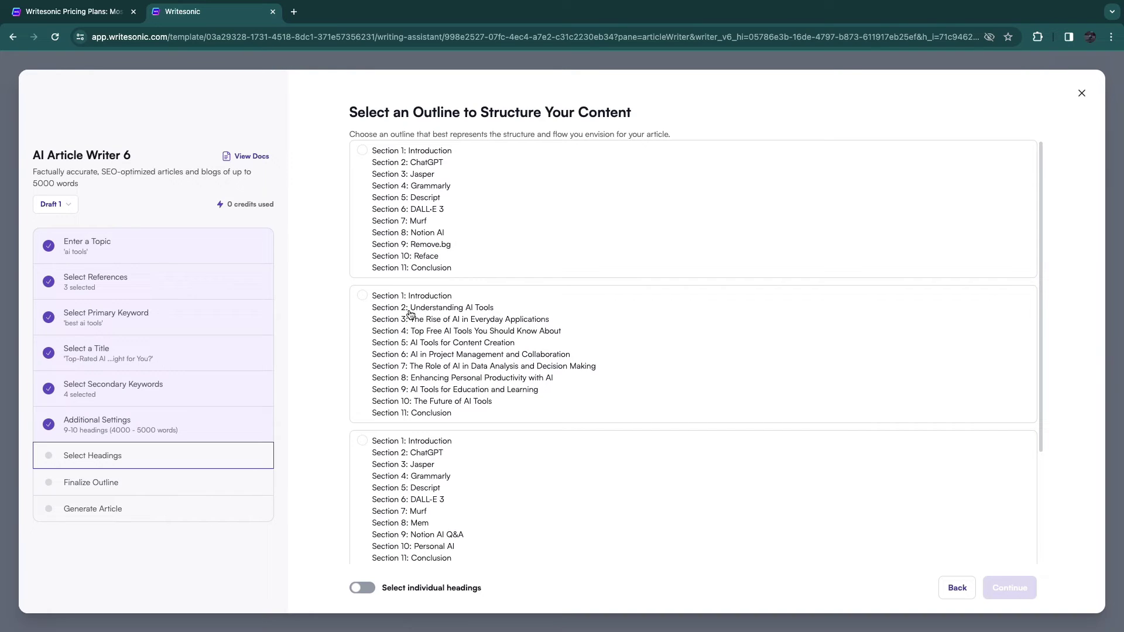
Choose the second outline, Understanding AI Tools through The Future of AI Tools, and continue.
click(363, 298)
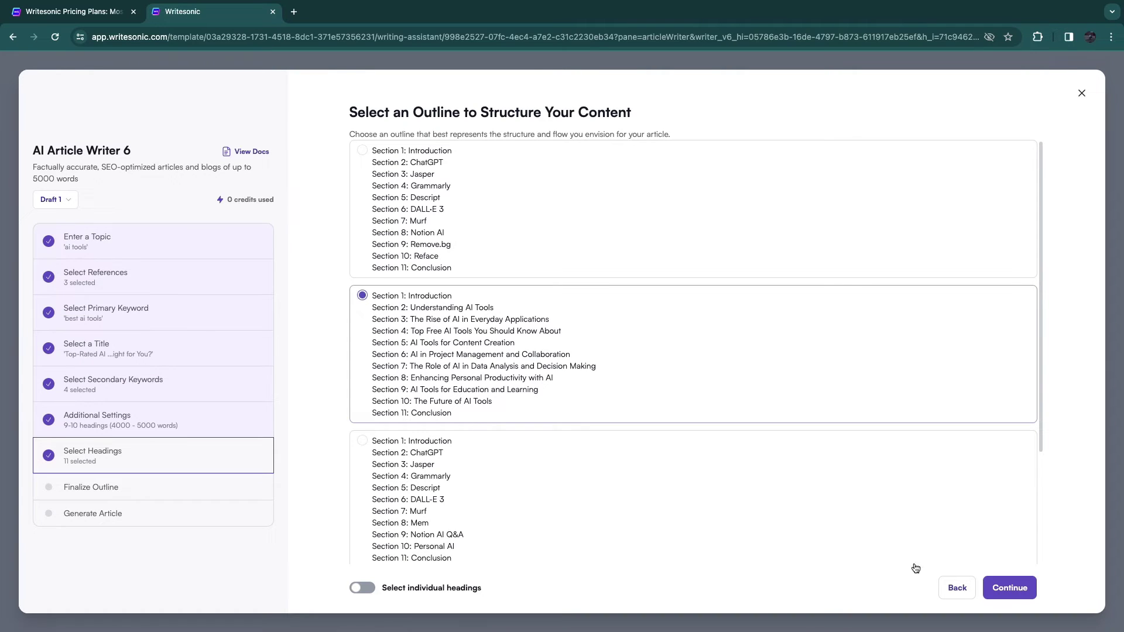
click(1014, 593)
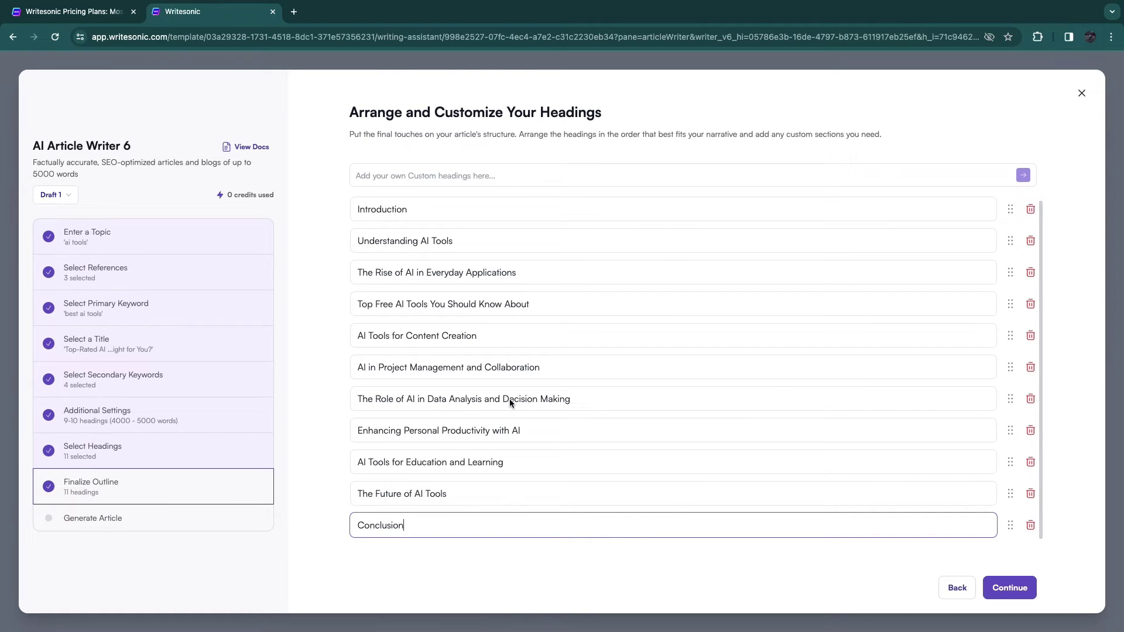
Try dragging The Future of AI Tools heading, then start generating the 11-heading article.
mouse_move(1008, 500)
mouse_down()
mouse_move(1023, 461)
mouse_move(1021, 507)
mouse_up()
click(1026, 585)
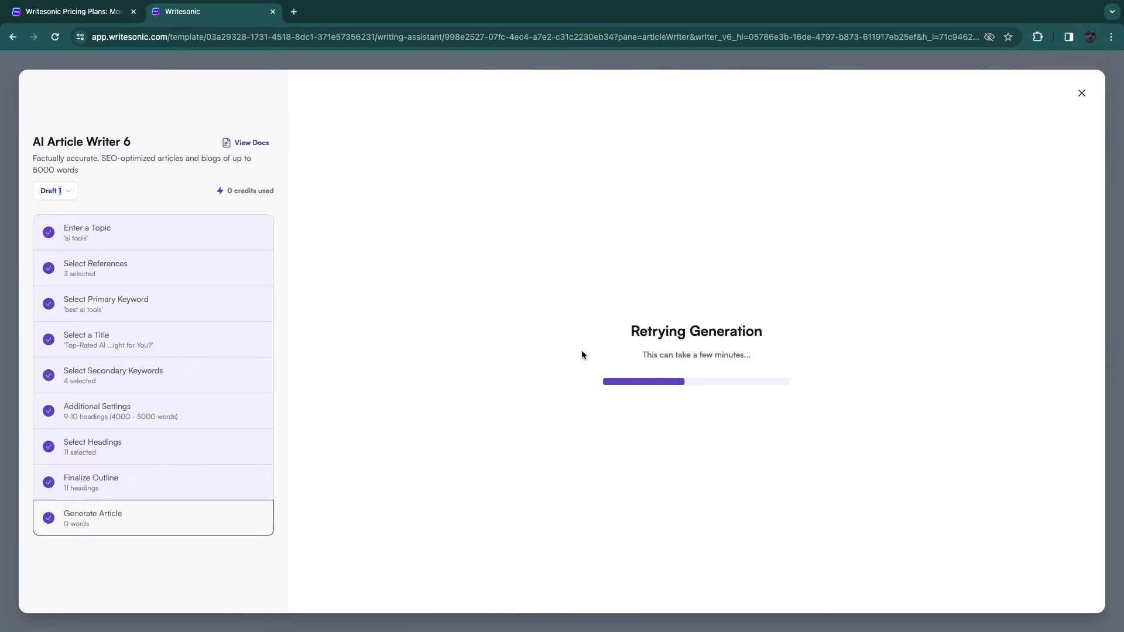
Wait through the repeated generation retries, then close the stalled Article Writer 6 window.
drag(632, 332, 632, 388)
click(631, 387)
click(1081, 93)
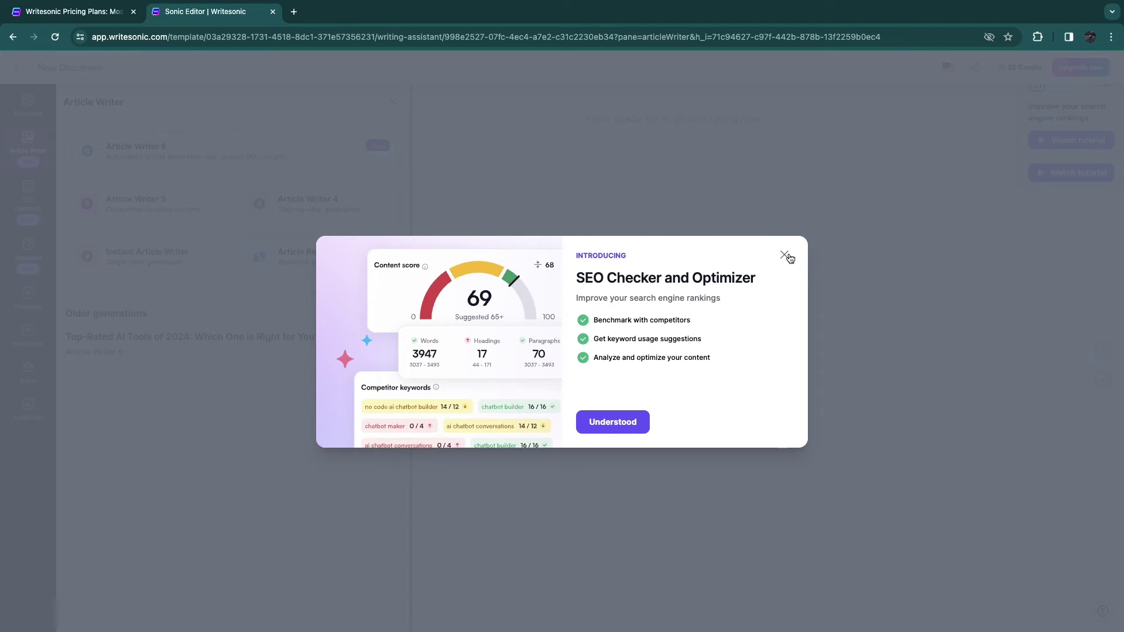
Dismiss the announcement and run an SEO Optimizer analysis for the keyword 'ai tools'.
click(783, 254)
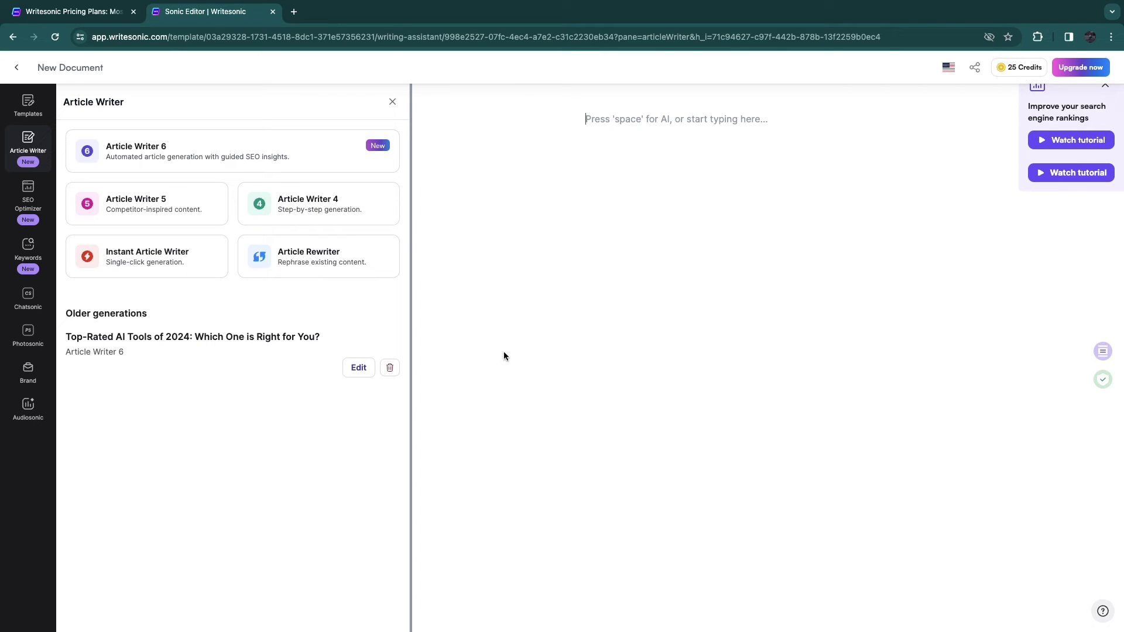
click(28, 198)
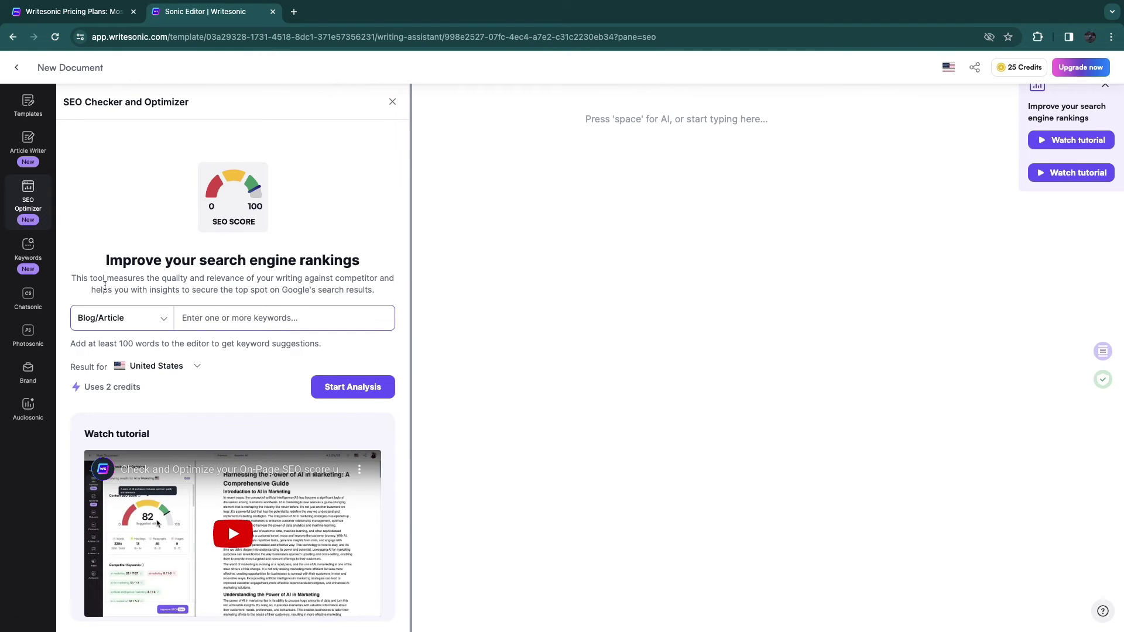
text(ai)
text( tools)
click(351, 386)
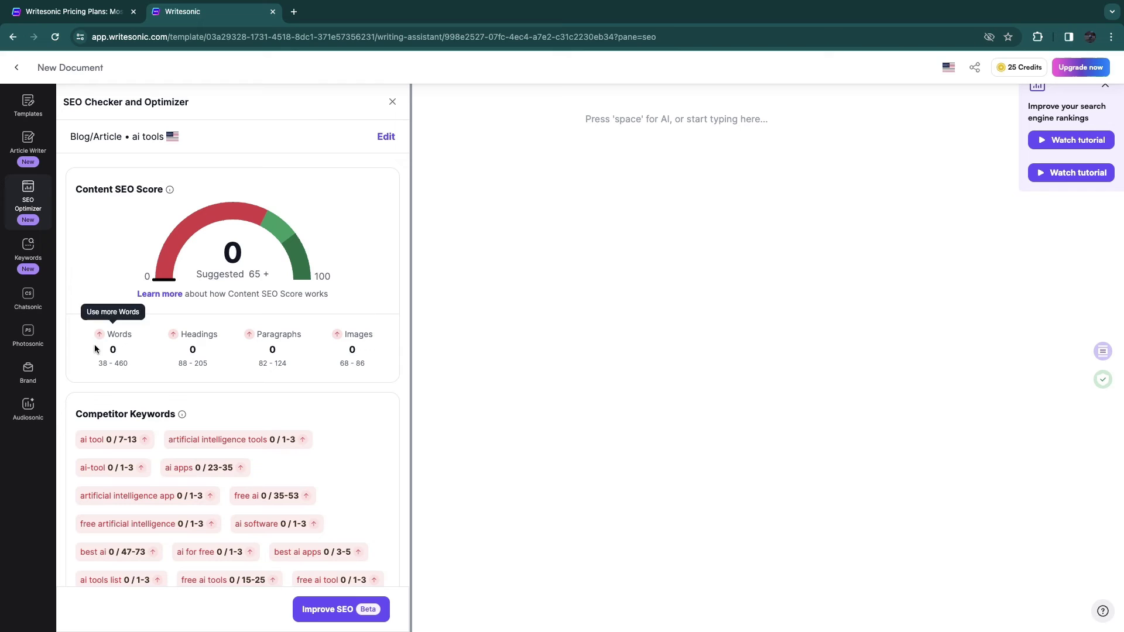
mouse_move(169, 189)
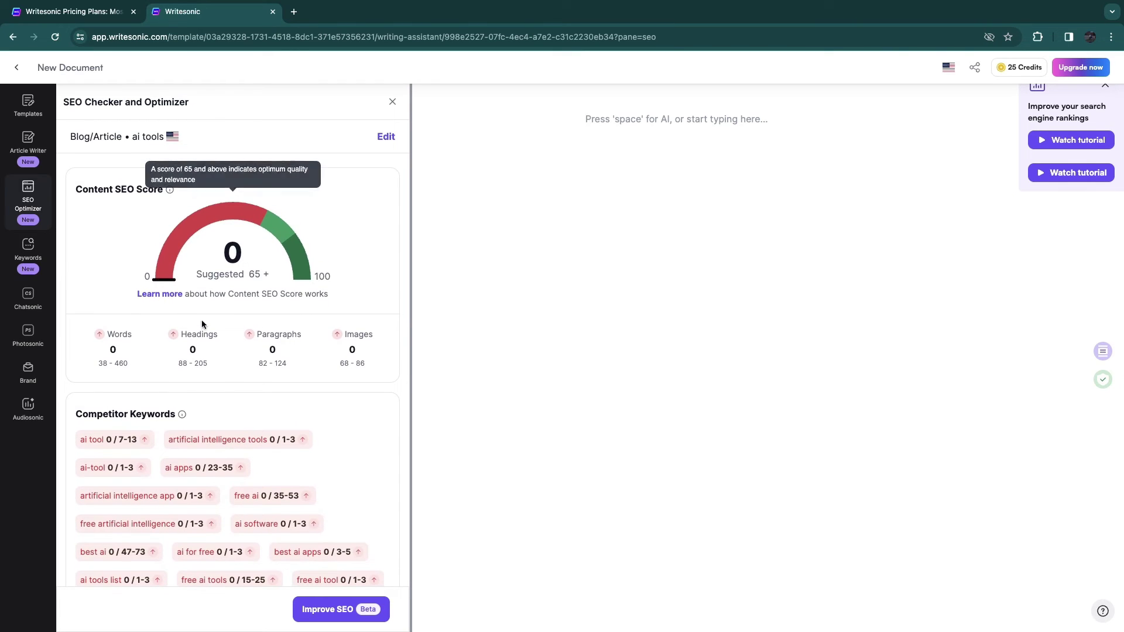
scroll(205, 326, down, 1)
scroll(289, 424, down, 1)
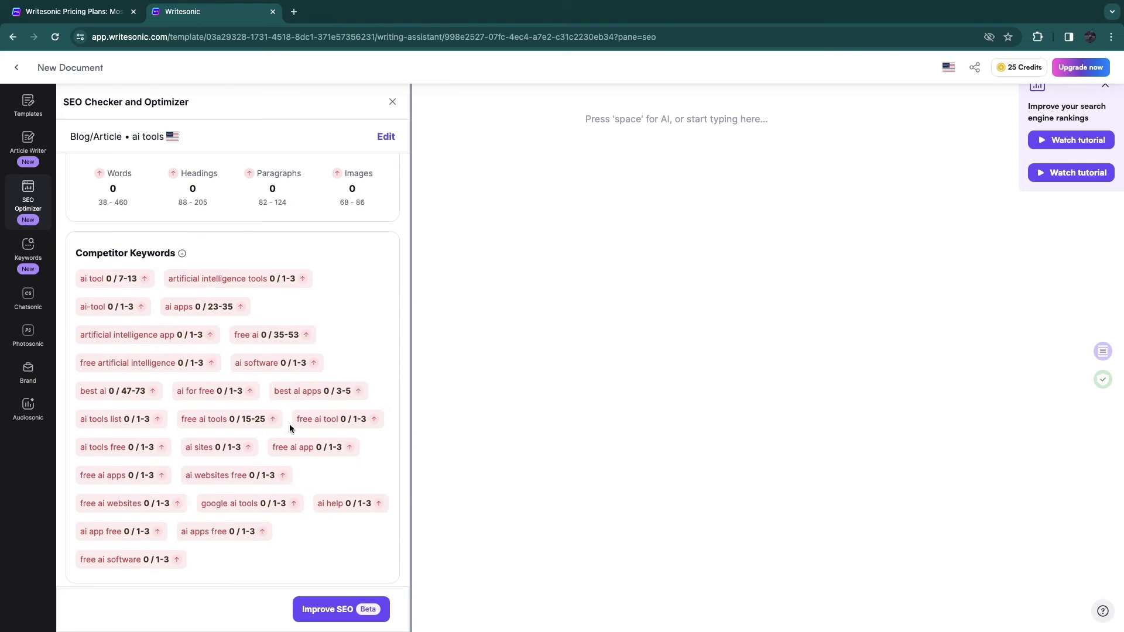
scroll(289, 423, down, 4)
scroll(289, 423, up, 6)
Research 'ai tools' in Keyword Research, getting difficulty 56, volume 10K and traffic 5K.
click(27, 247)
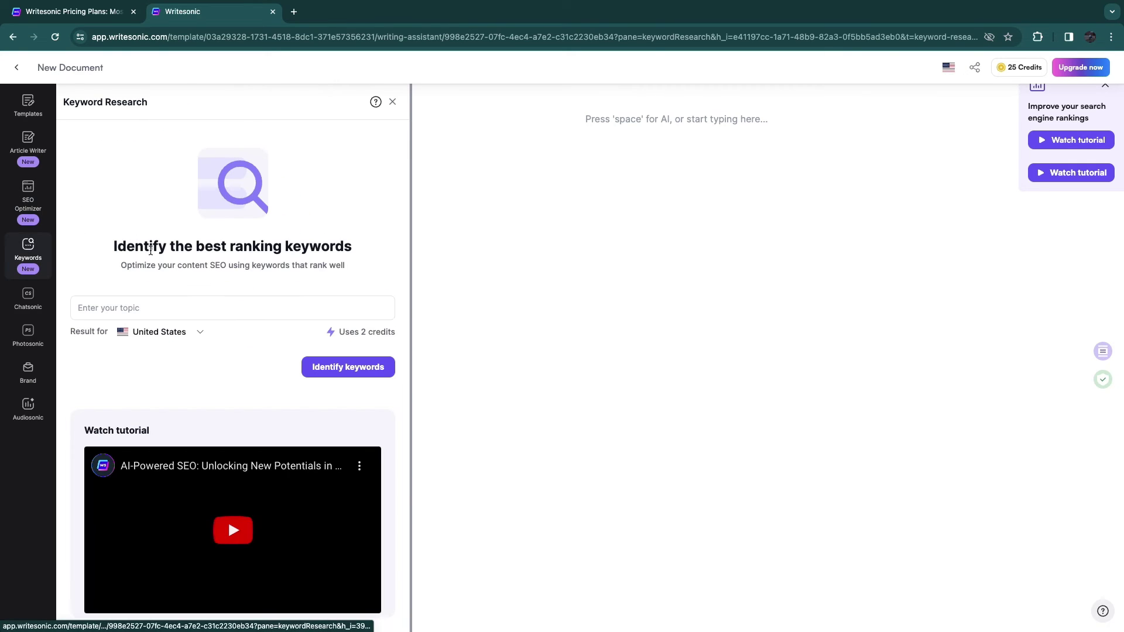
click(169, 305)
text(ai tools)
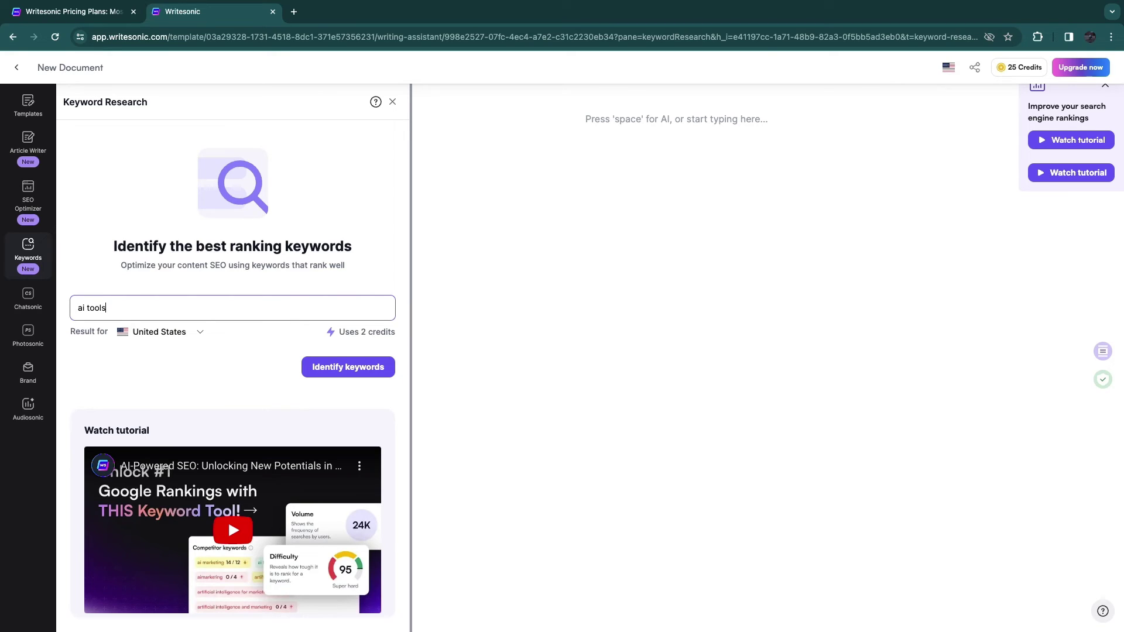
click(352, 368)
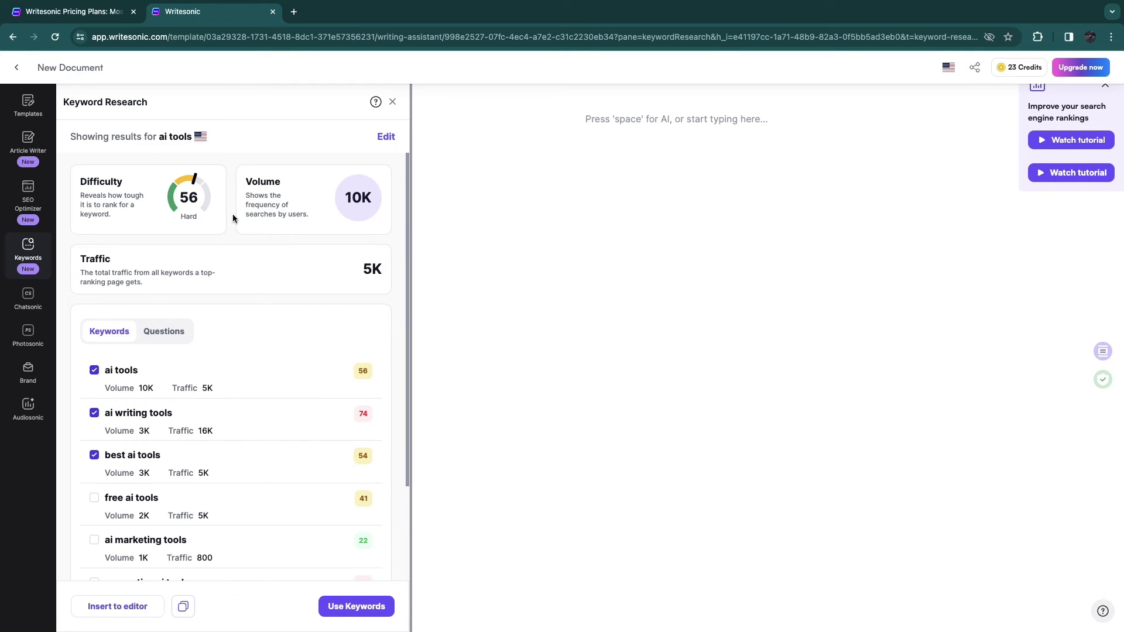
scroll(250, 302, down, 2)
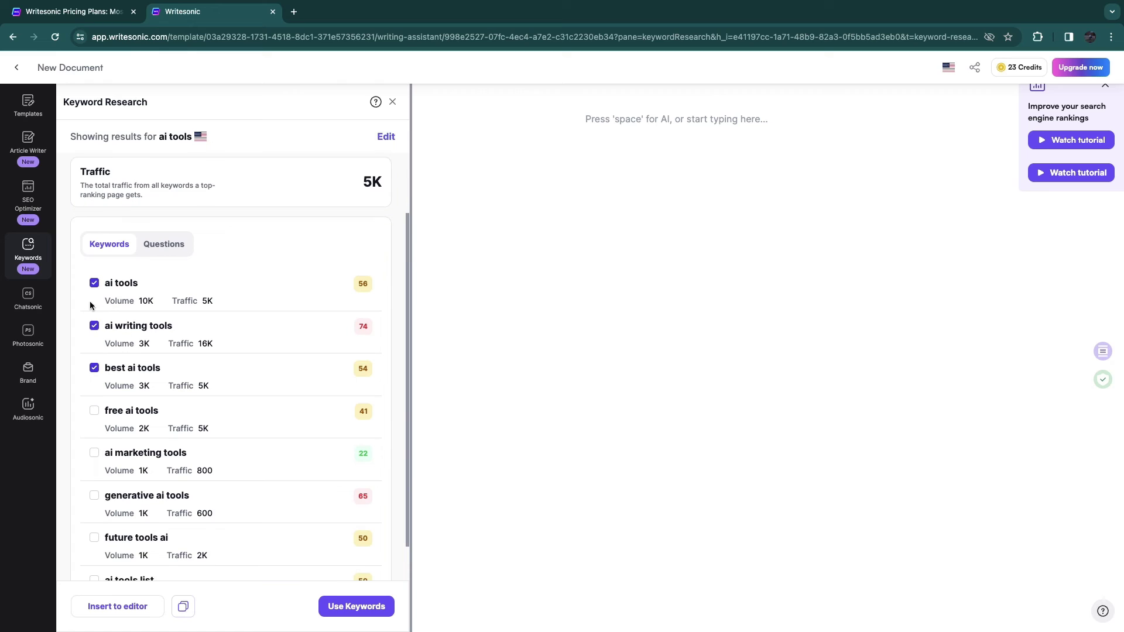
Review the question and related keyword suggestions for 'ai tools', then close the editor.
click(157, 251)
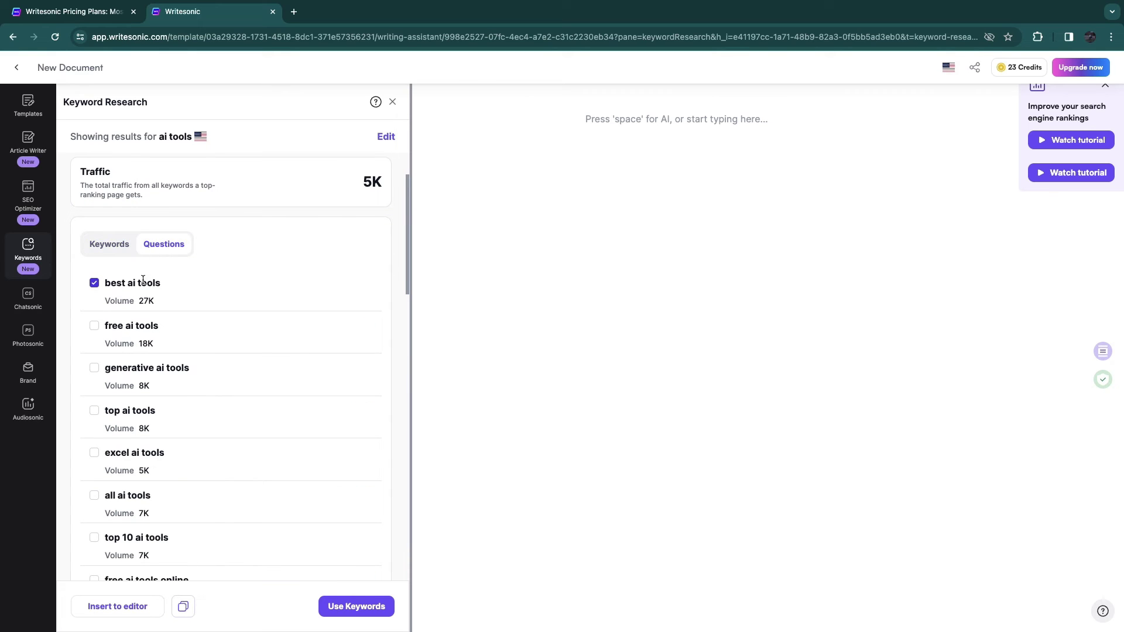
scroll(145, 395, down, 2)
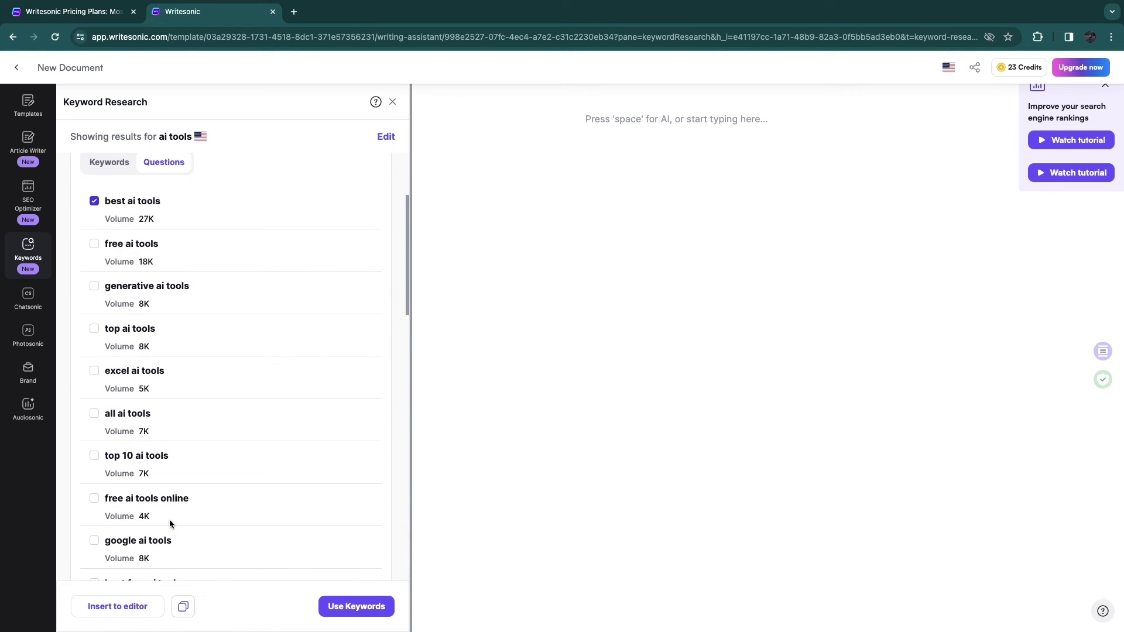
scroll(102, 203, up, 4)
click(99, 329)
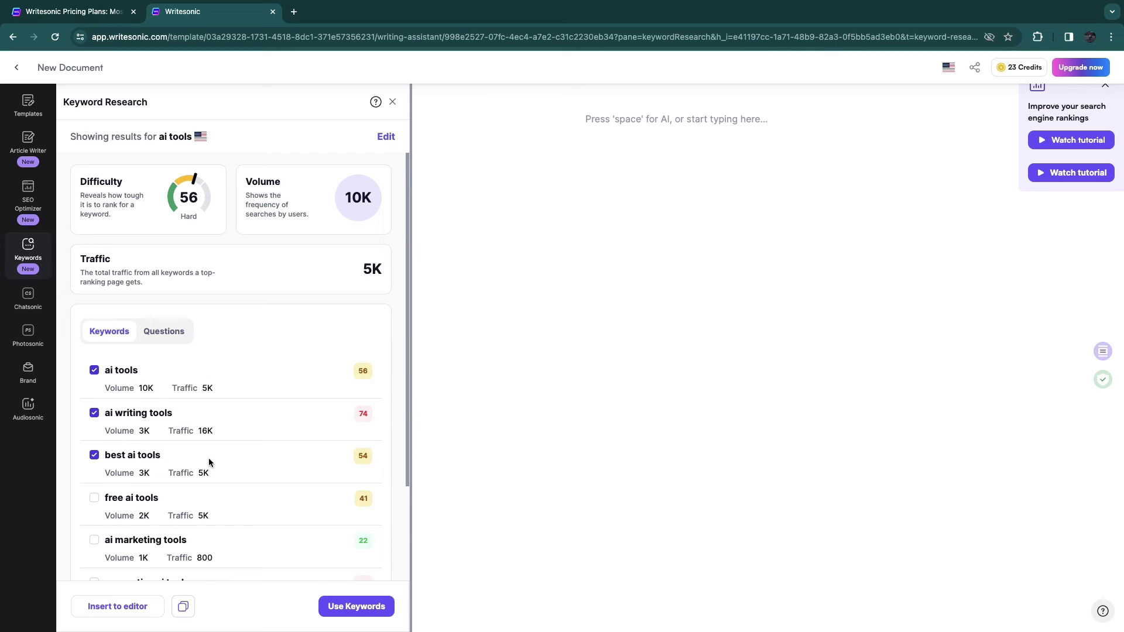
scroll(212, 461, down, 2)
scroll(212, 462, down, 3)
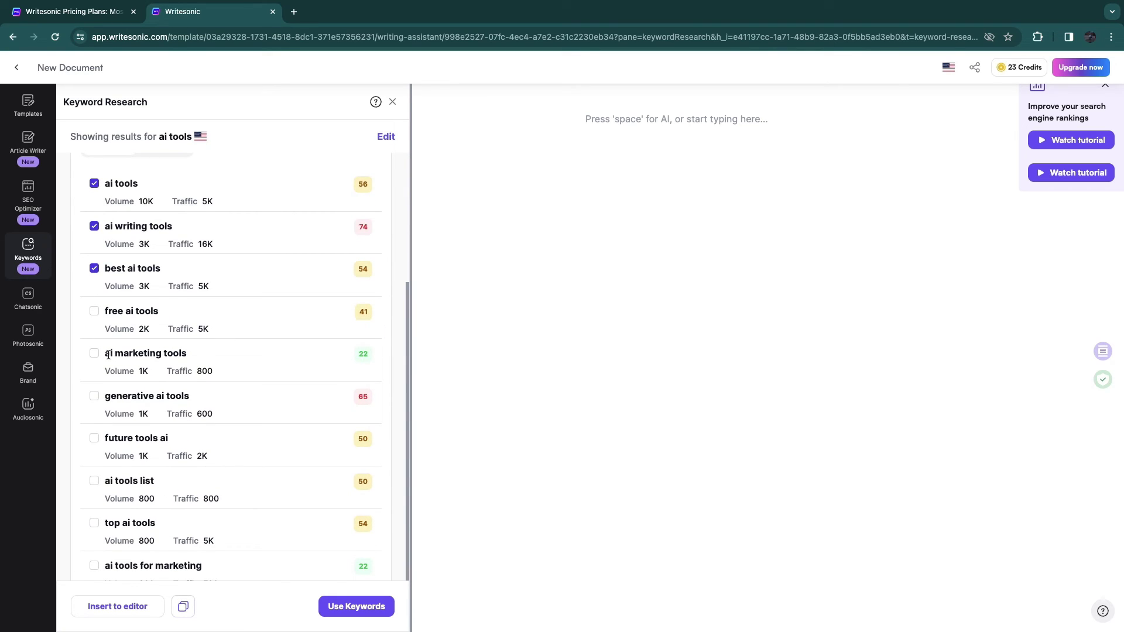
drag(107, 354, 200, 370)
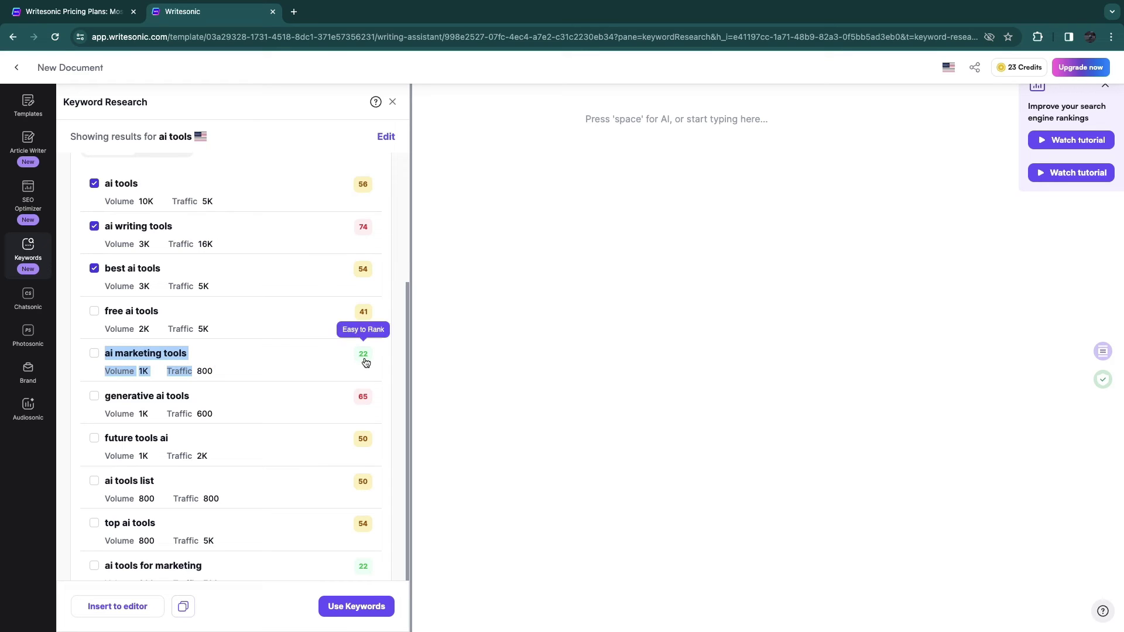
click(279, 370)
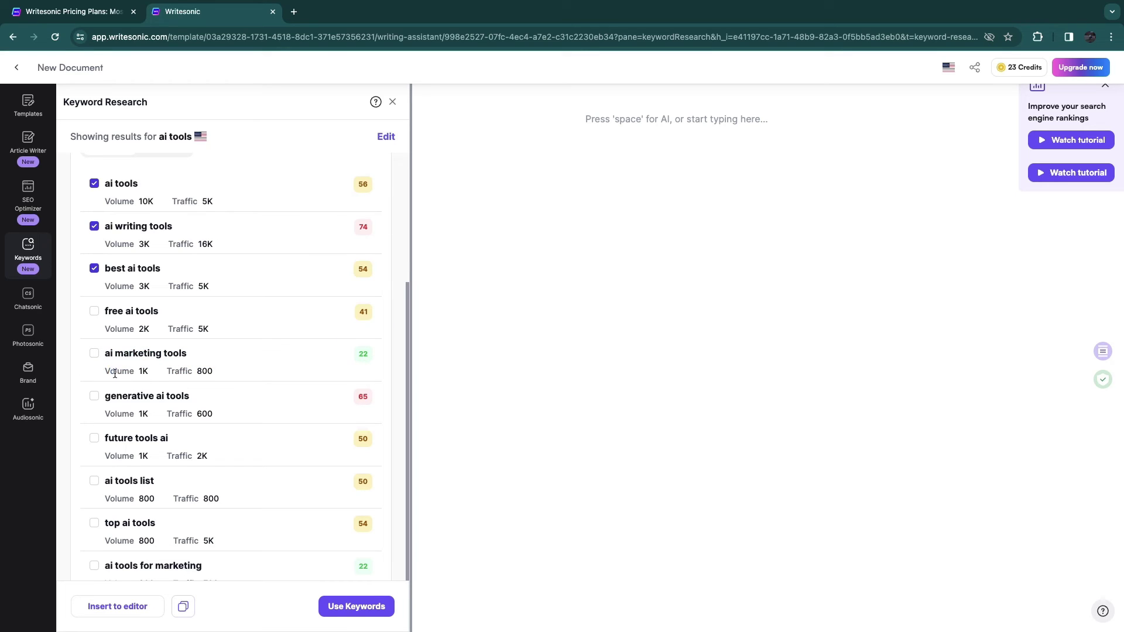
click(282, 359)
scroll(257, 361, down, 1)
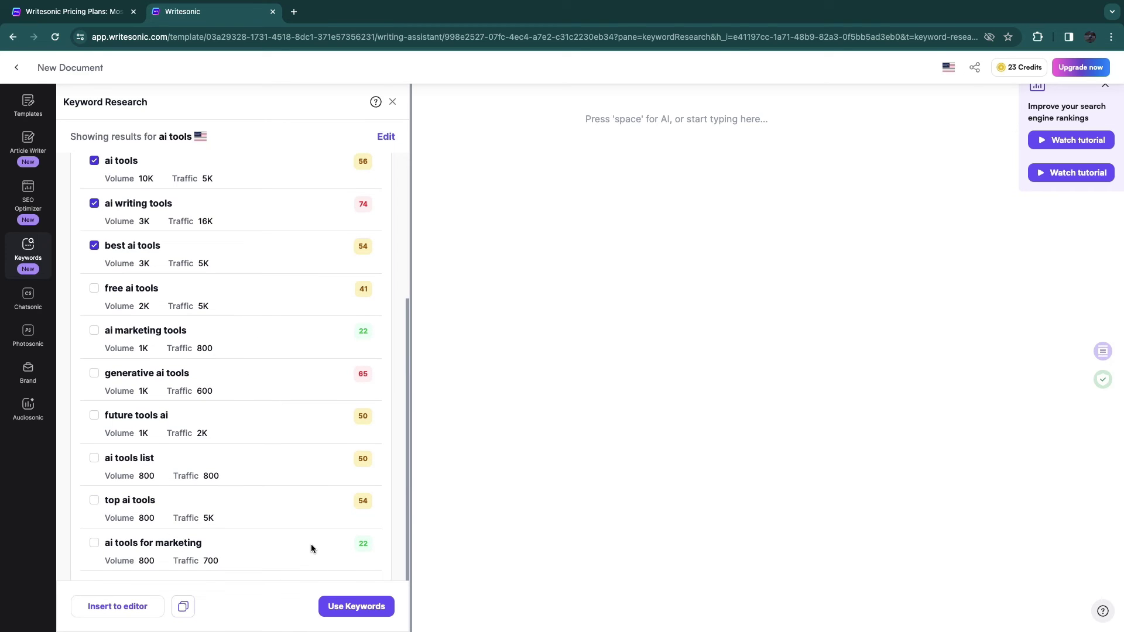
click(16, 67)
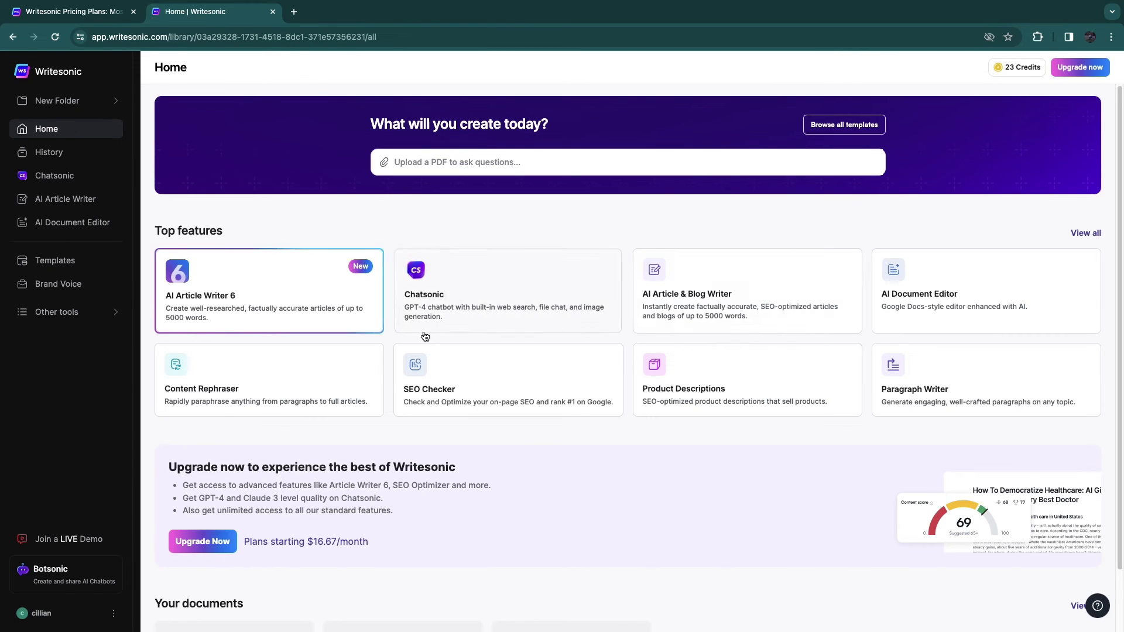
Open and dismiss Article Writer 6, then go to the AI Article Writer page from Home.
click(269, 297)
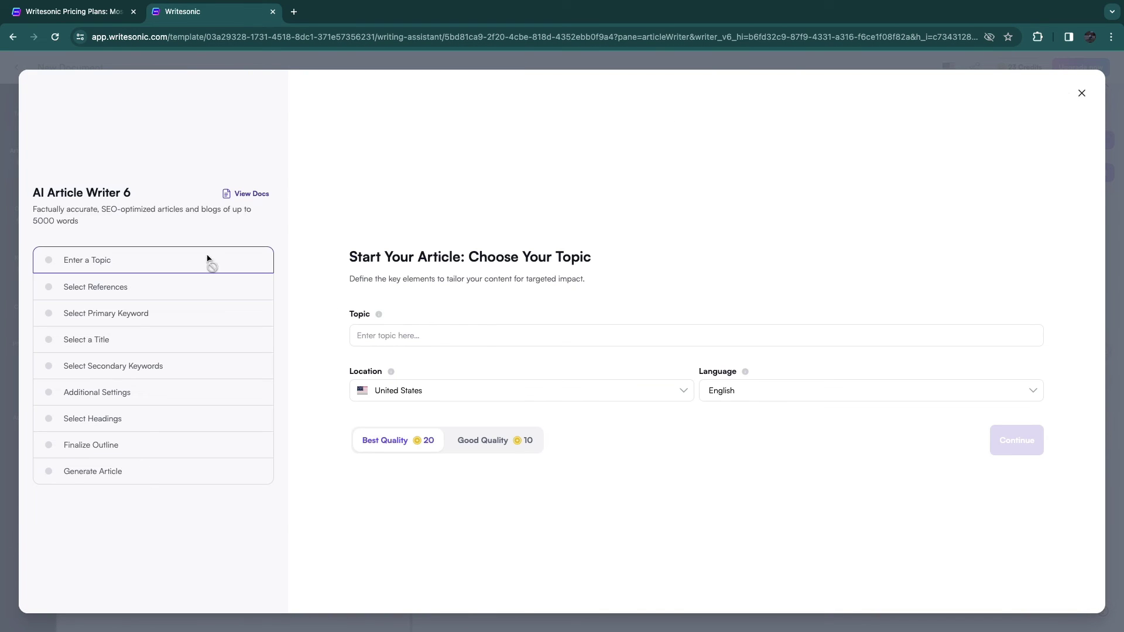
click(1084, 92)
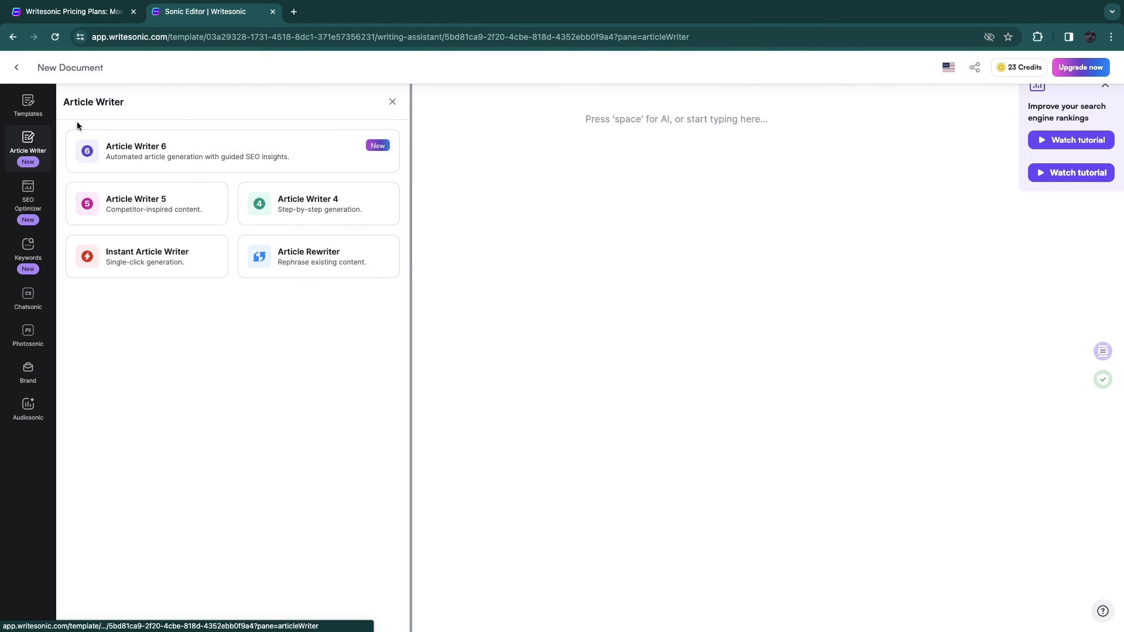
click(17, 66)
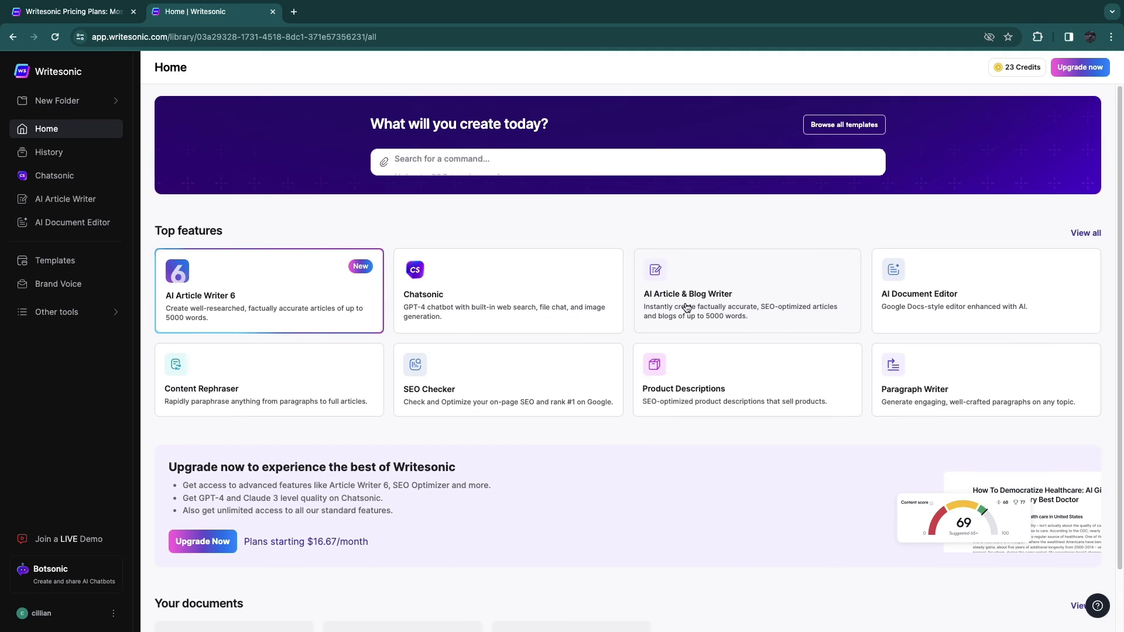
click(689, 309)
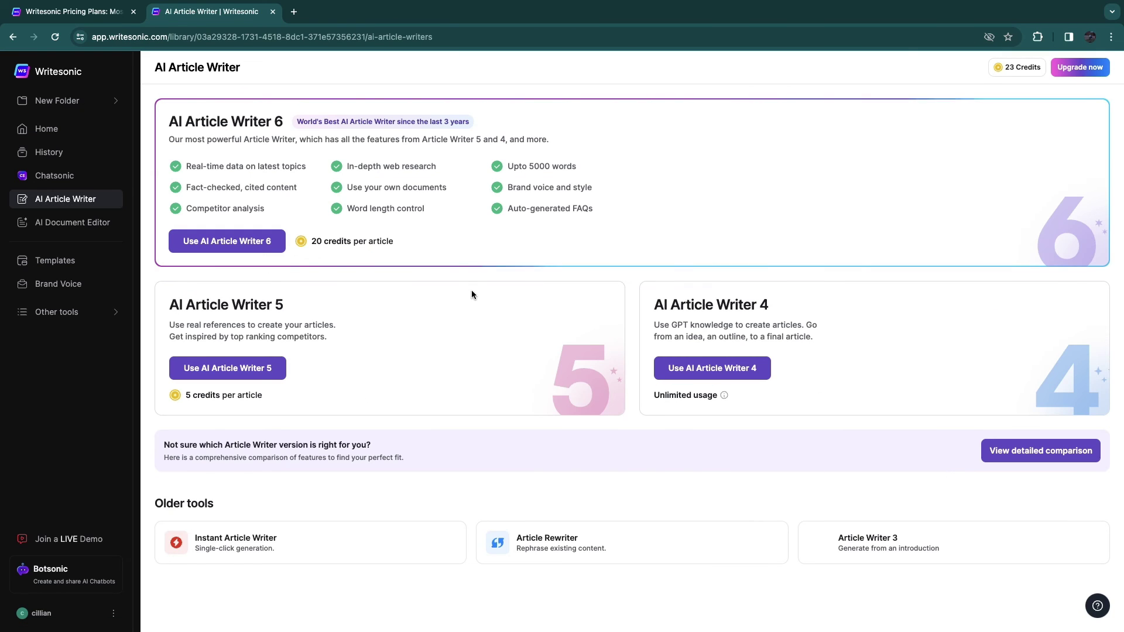
Read the AI Article Writer comparison, briefly highlighting the Article Writer 5 heading.
drag(171, 304, 326, 322)
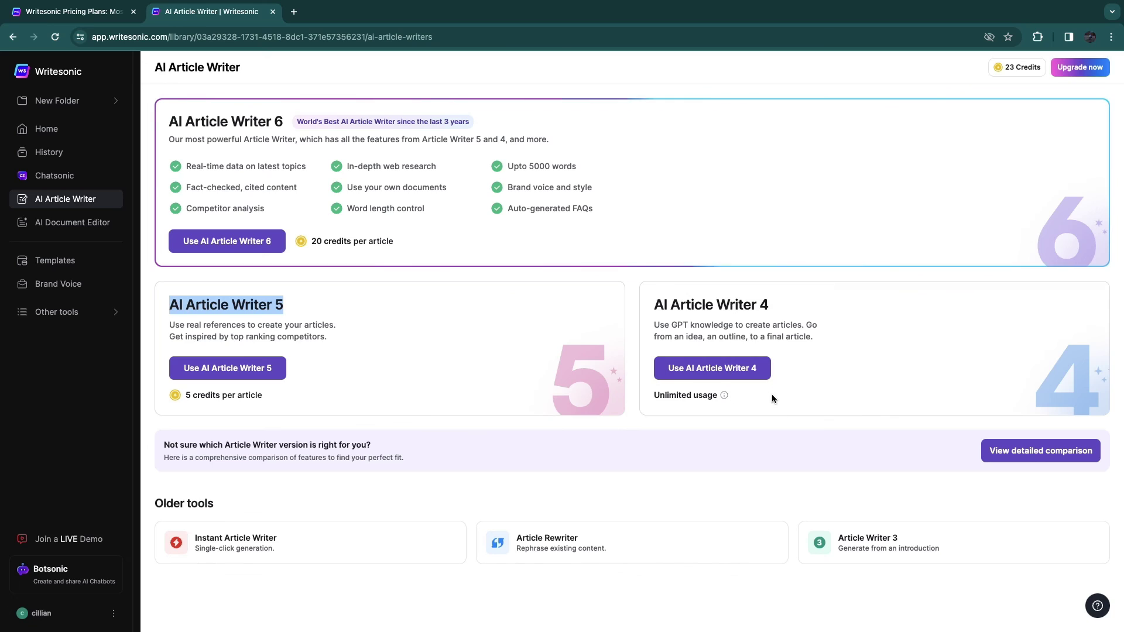
click(219, 349)
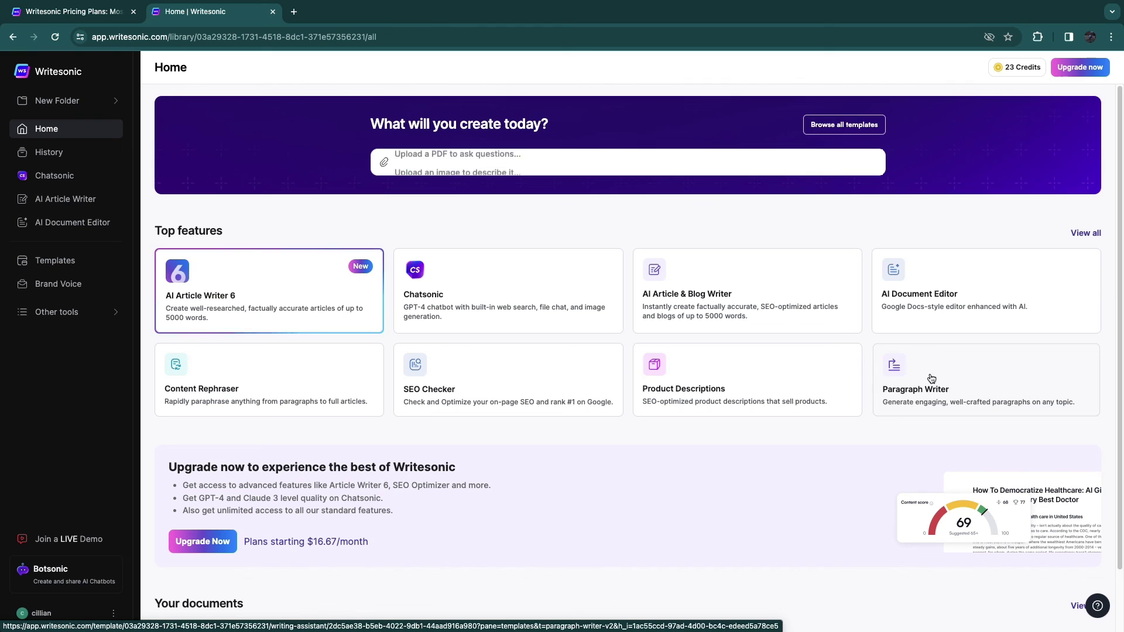
scroll(293, 399, down, 1)
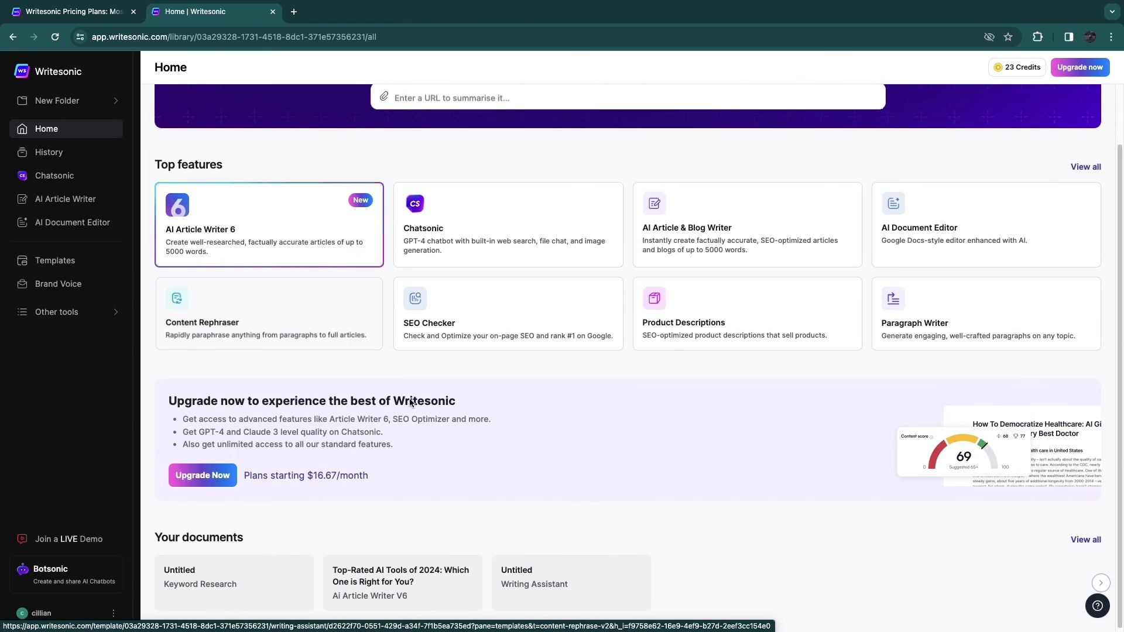
scroll(722, 417, up, 1)
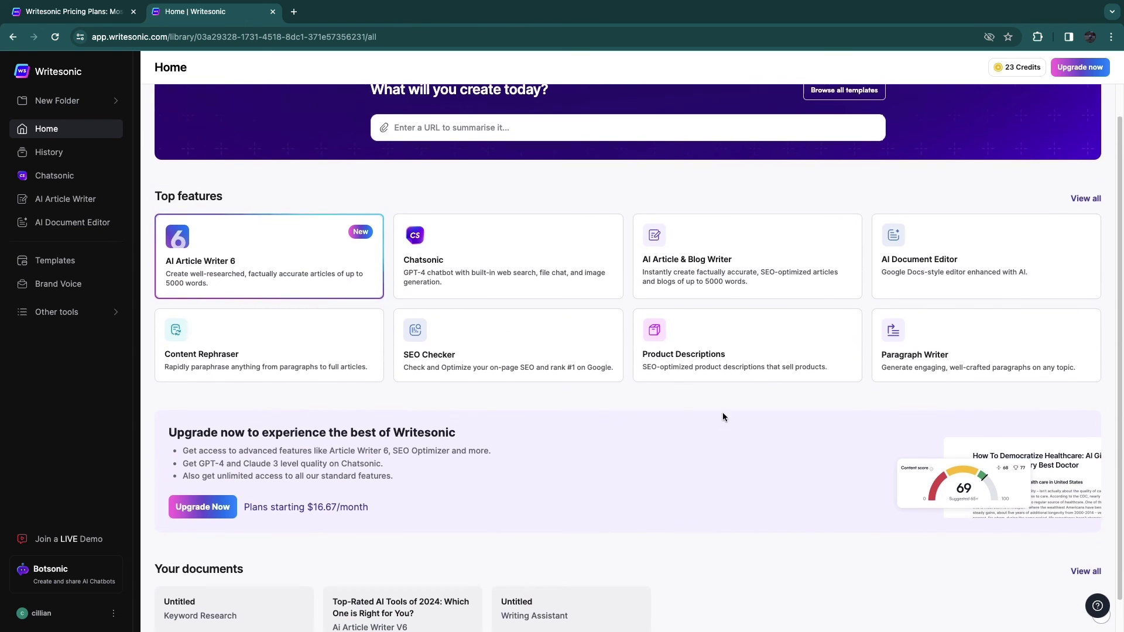
scroll(668, 369, up, 1)
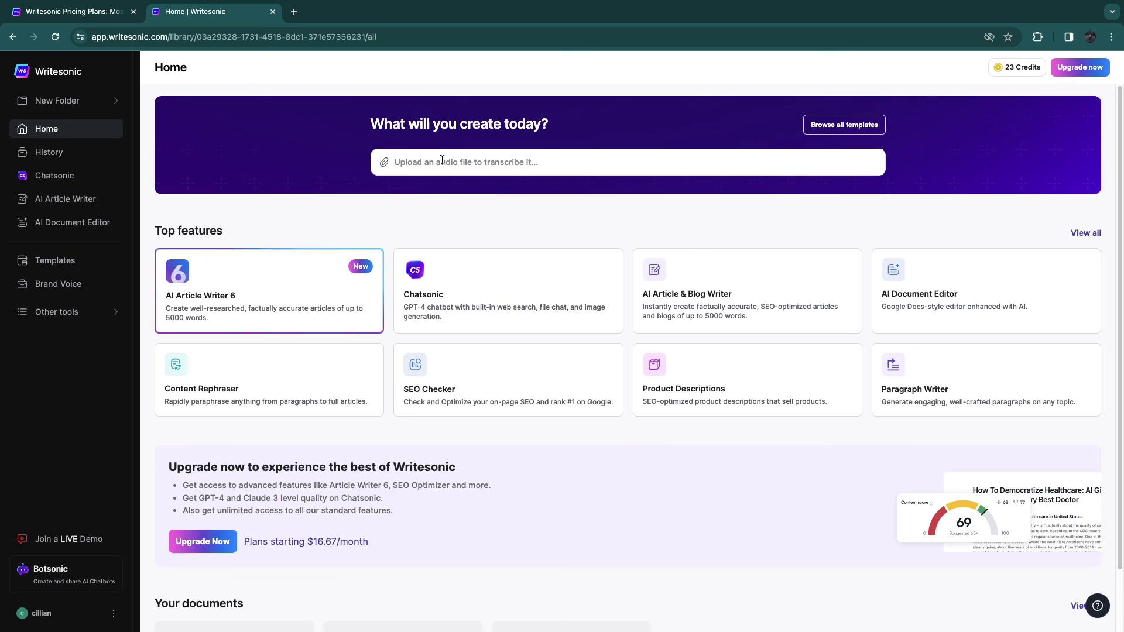